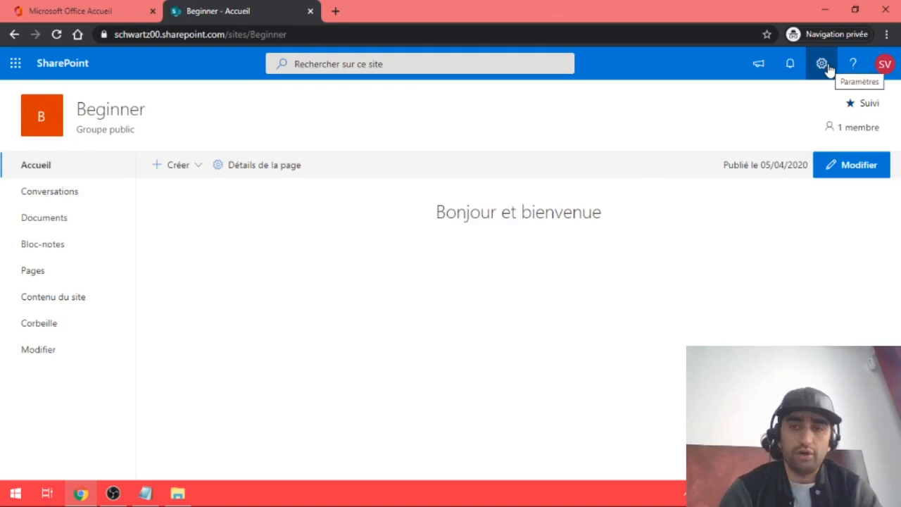
Open the Beginner site's contents page and look through its existing document libraries and lists
left_click(43, 296)
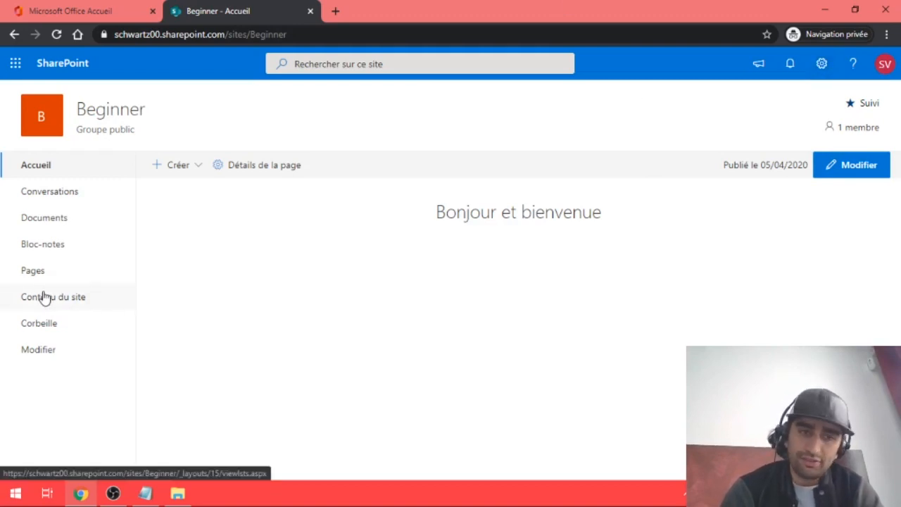
left_click(822, 65)
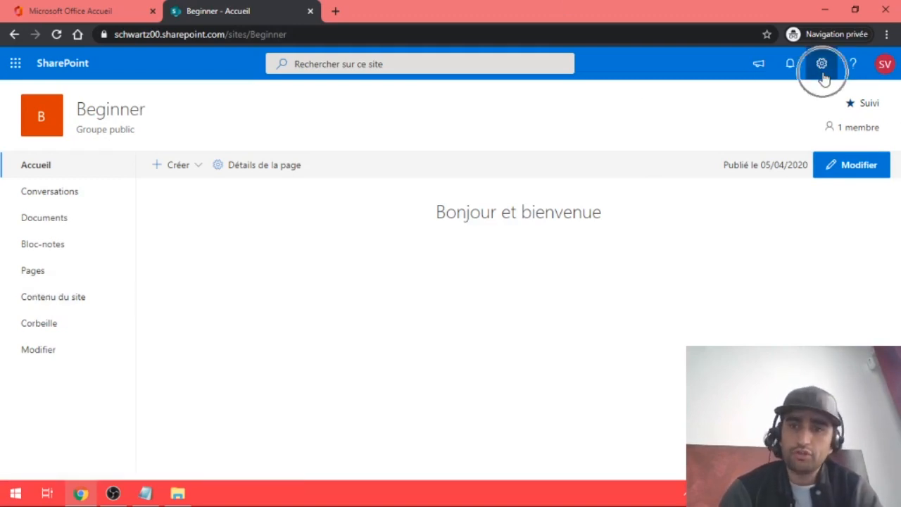
left_click(747, 187)
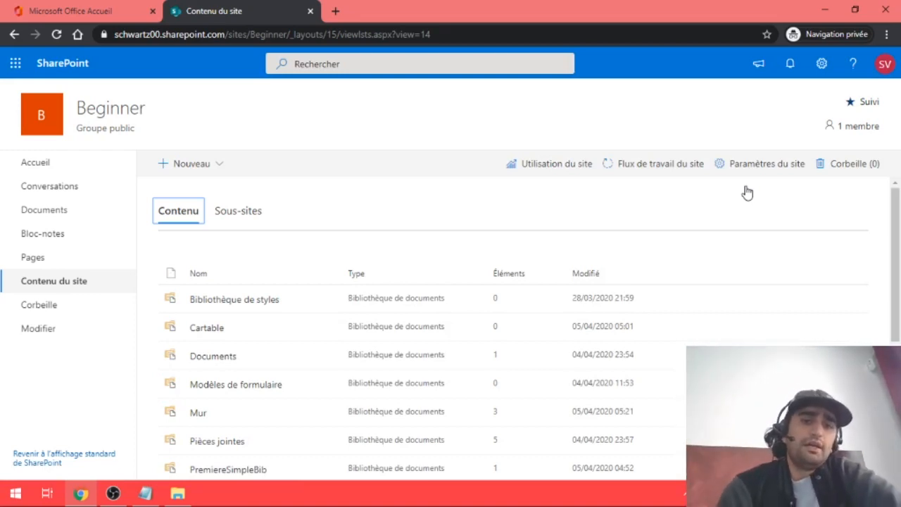
scroll(380, 345, "down", 2)
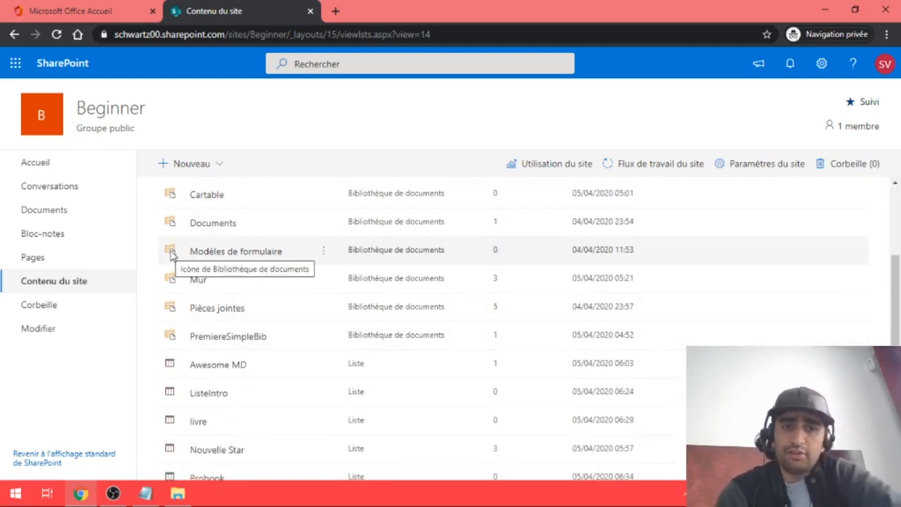
scroll(170, 254, "down", 2)
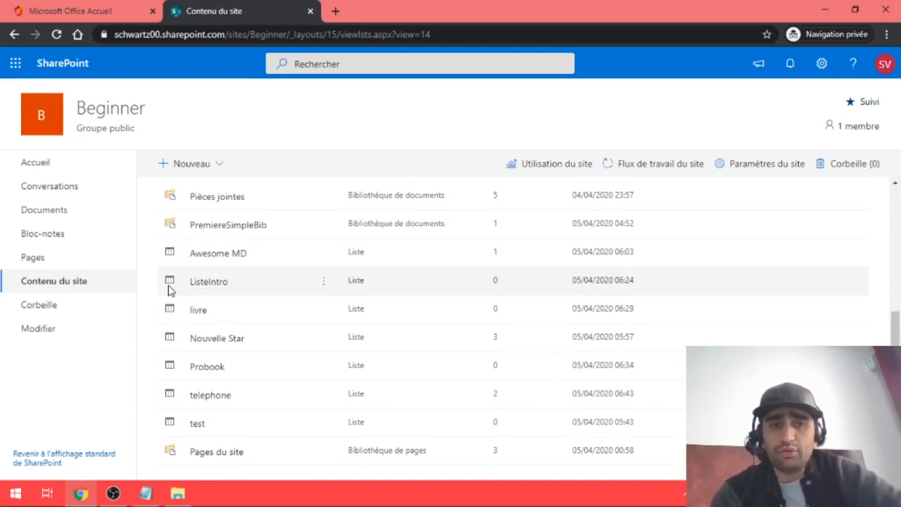
scroll(169, 290, "up", 4)
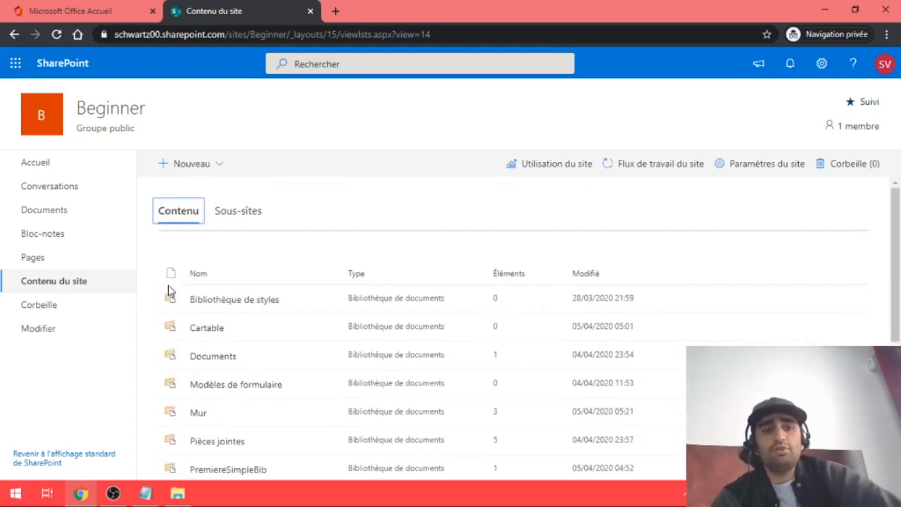
Create a new list named Listeintor that is shown in the site navigation
left_click(209, 163)
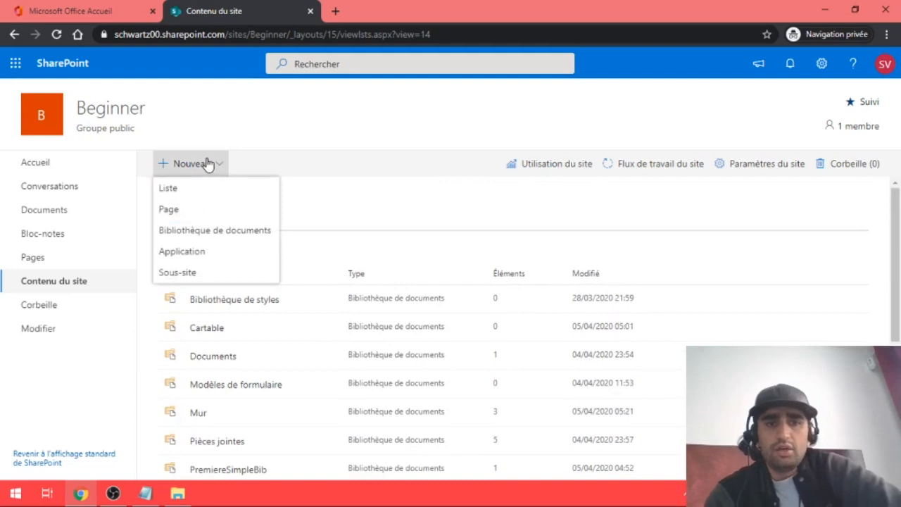
left_click(170, 190)
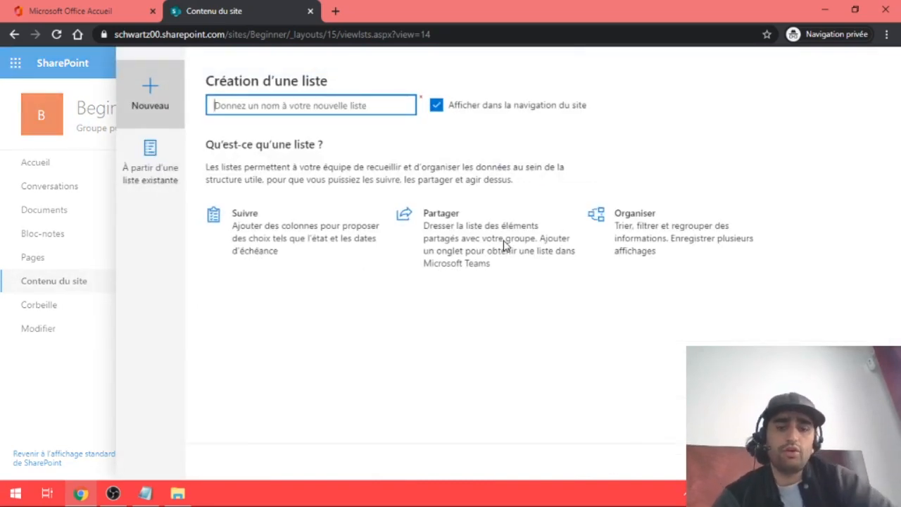
type("Listeintor")
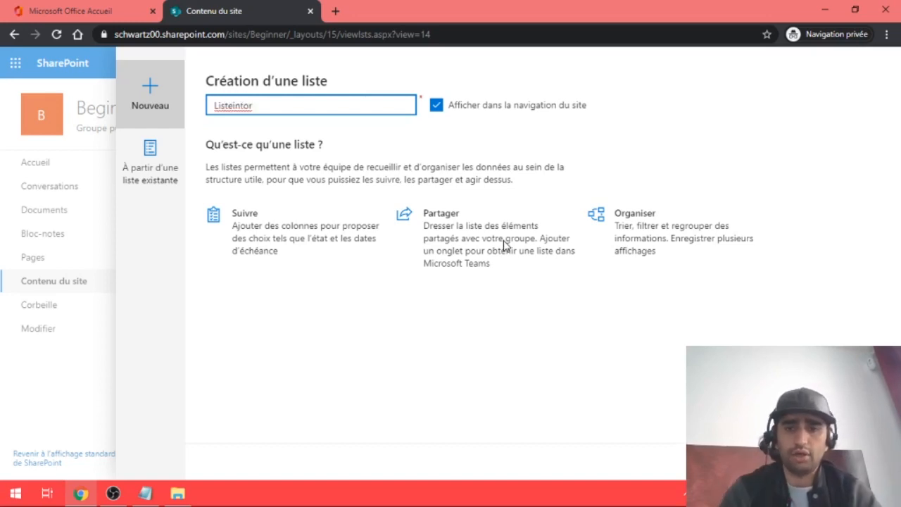
key("Return")
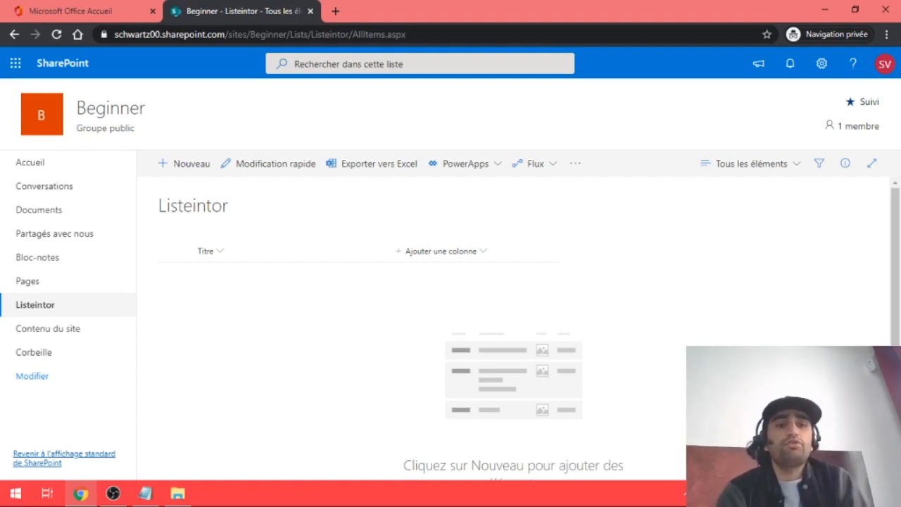
Examine the default fields of the new item form for the Listeintor list and cancel it
left_click(189, 164)
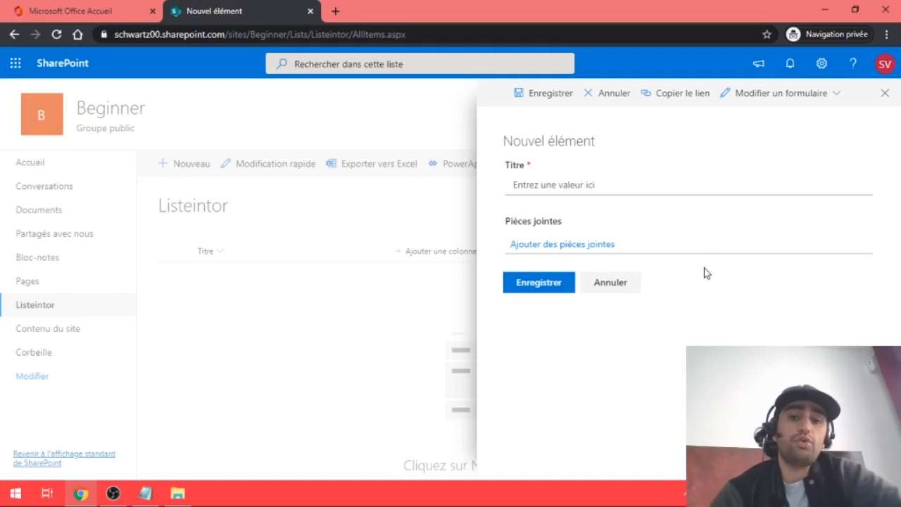
left_click(614, 290)
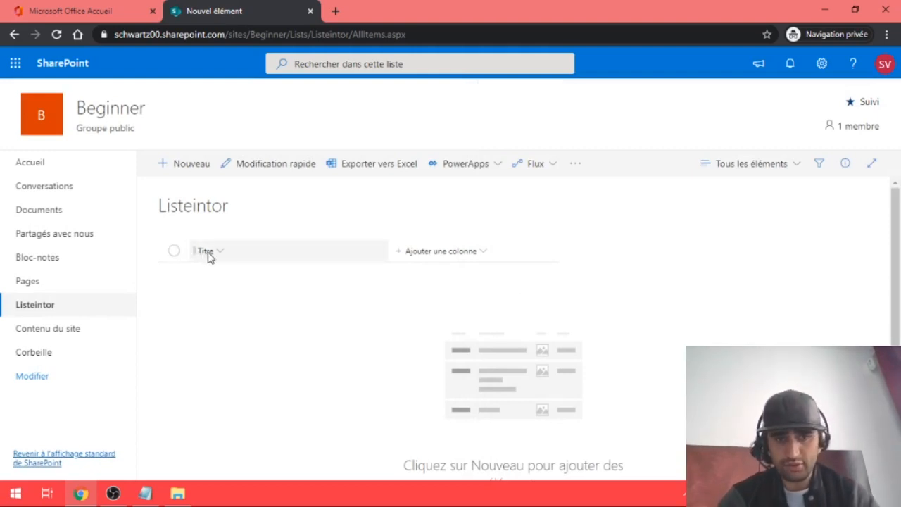
left_click(203, 206)
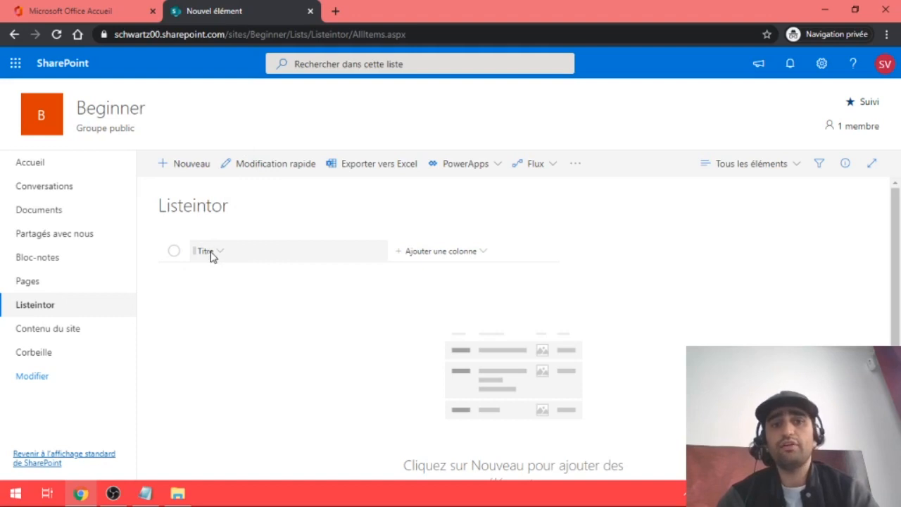
View the column types that can be added to the list and open the list settings in a new browser tab
left_click(437, 257)
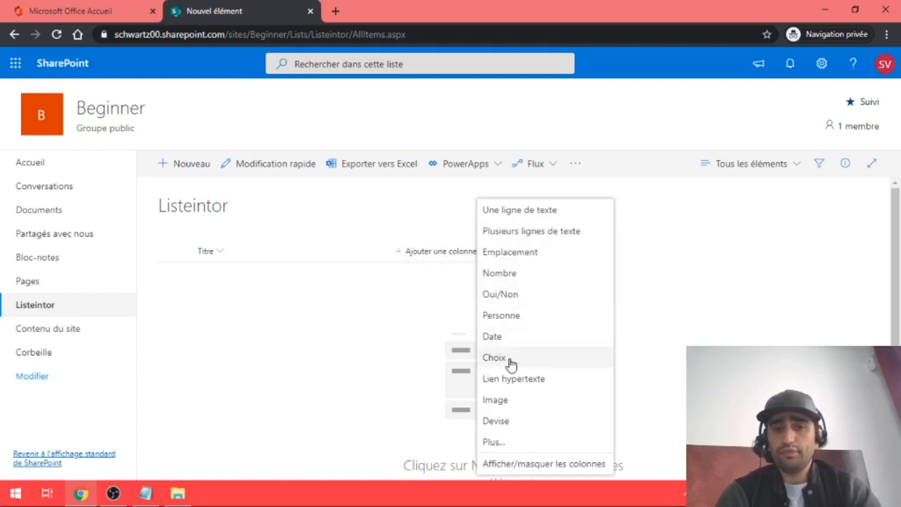
right_click(500, 445)
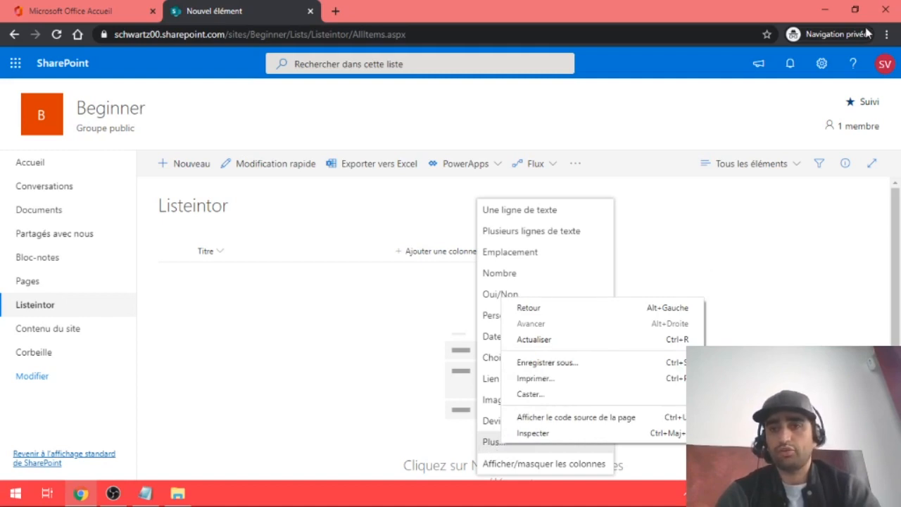
left_click(820, 67)
left_click(821, 66)
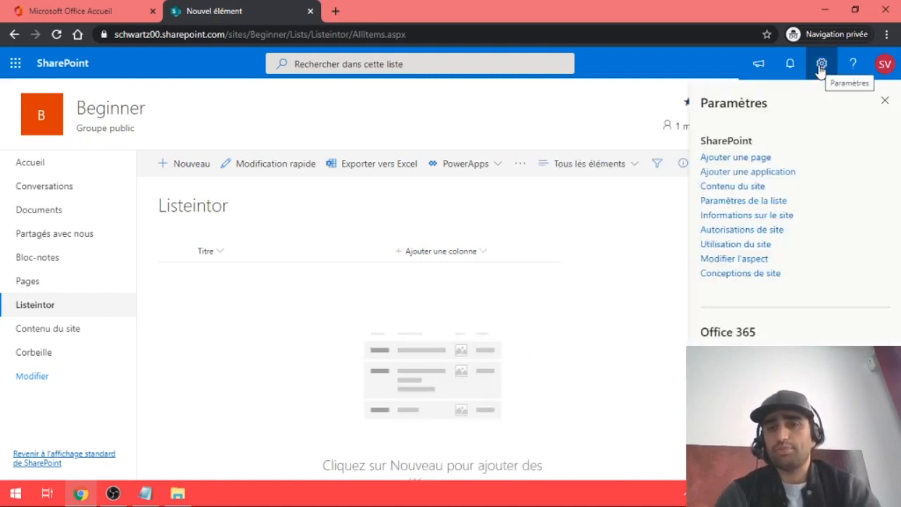
right_click(746, 204)
left_click(735, 209)
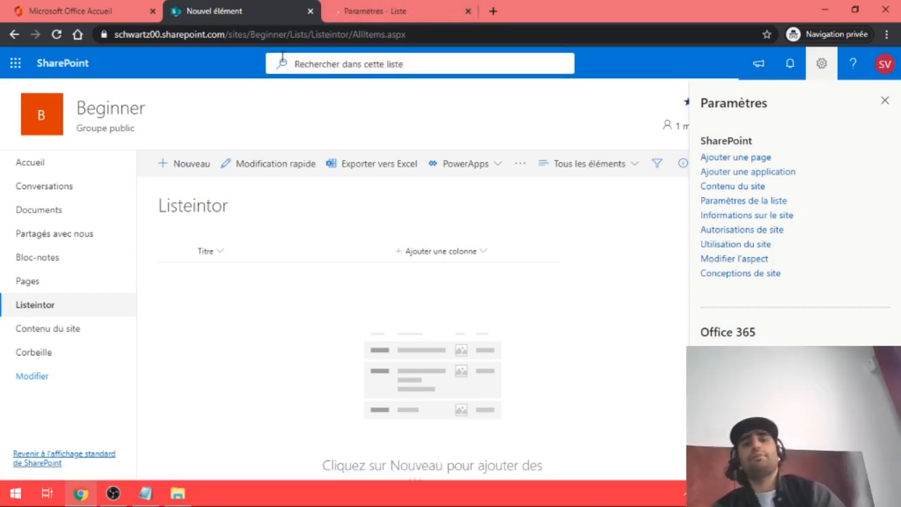
Examine the information types in the column creation form of the list settings and return to the Listeintor list
left_click(371, 5)
scroll(309, 295, "down", 5)
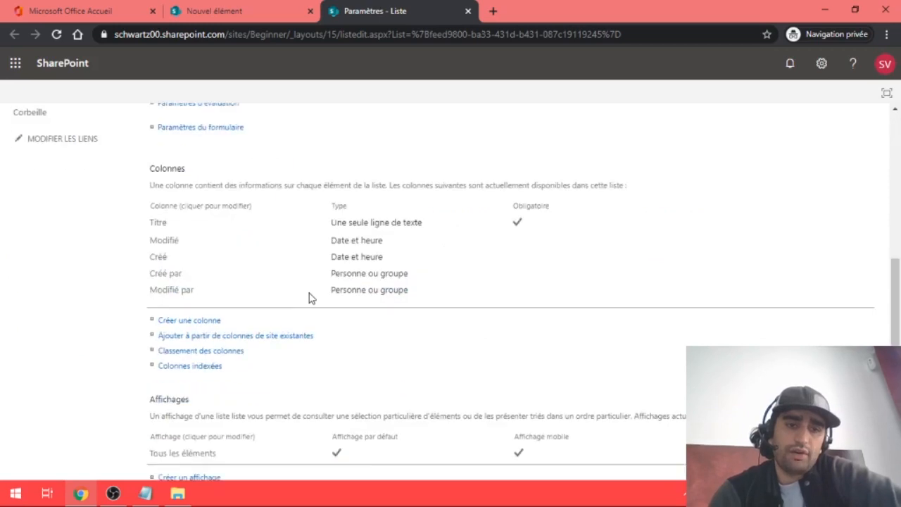
scroll(309, 293, "down", 1)
left_click(177, 254)
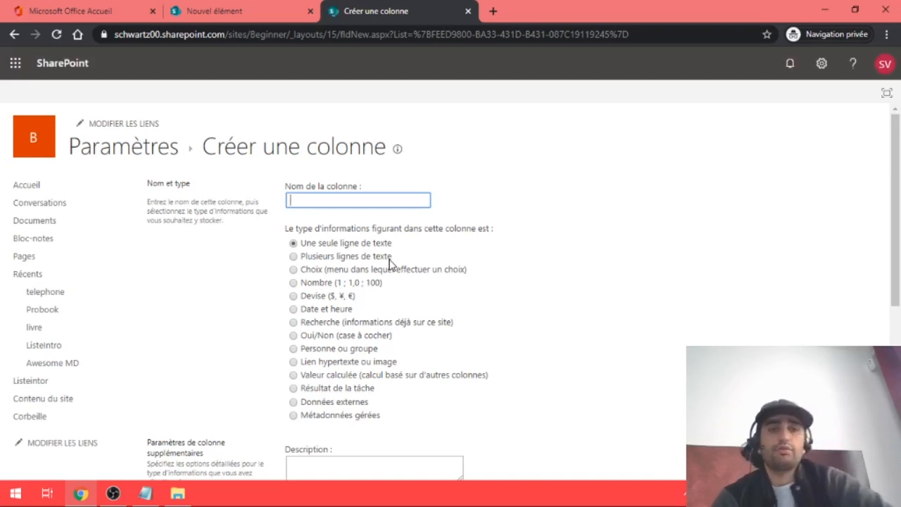
left_click(258, 15)
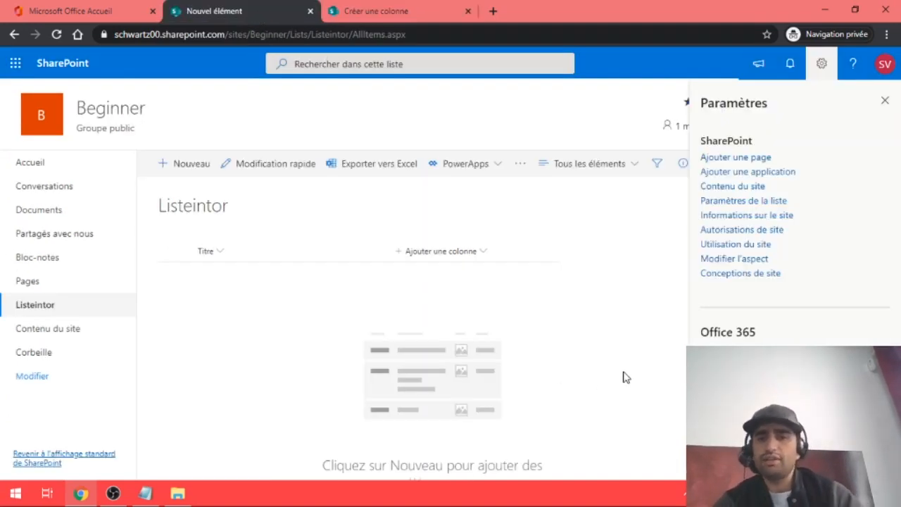
left_click(884, 101)
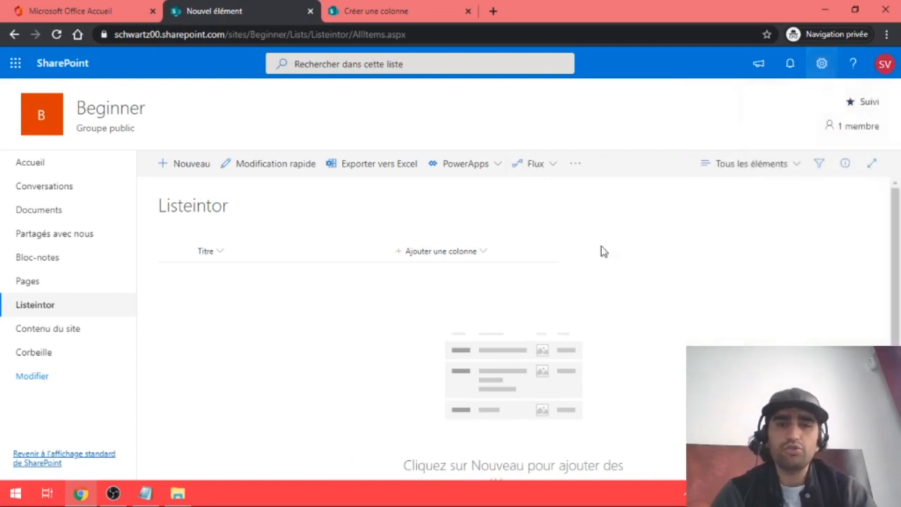
Add a column named Commentaires of type Plusieurs lignes de texte to the Listeintor list
left_click(448, 253)
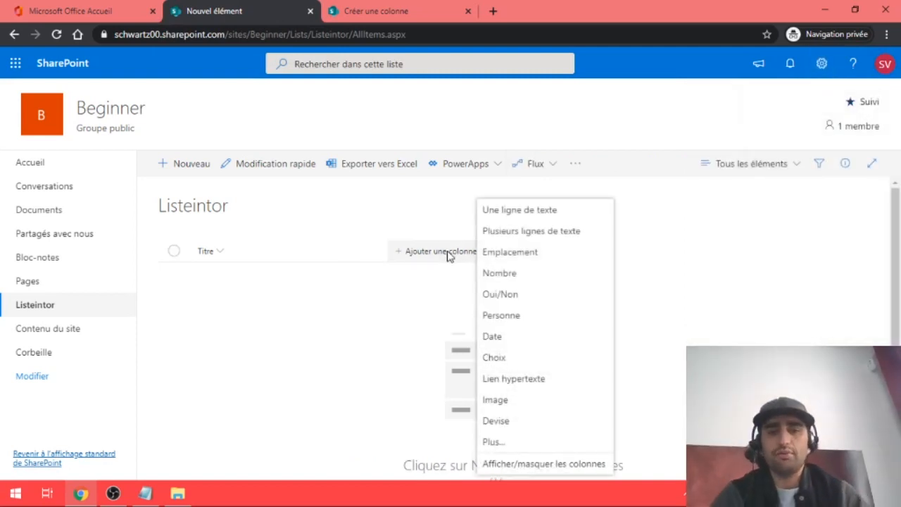
left_click(515, 259)
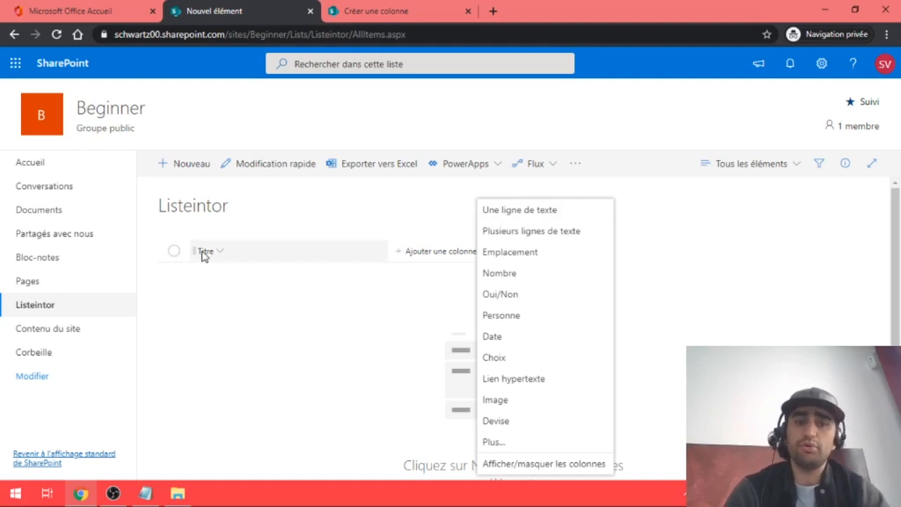
left_click(530, 238)
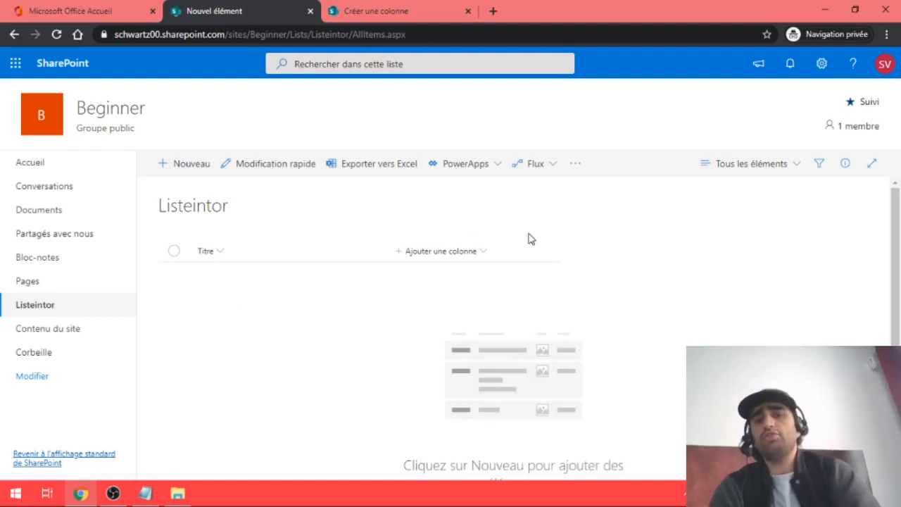
type("Commentaires")
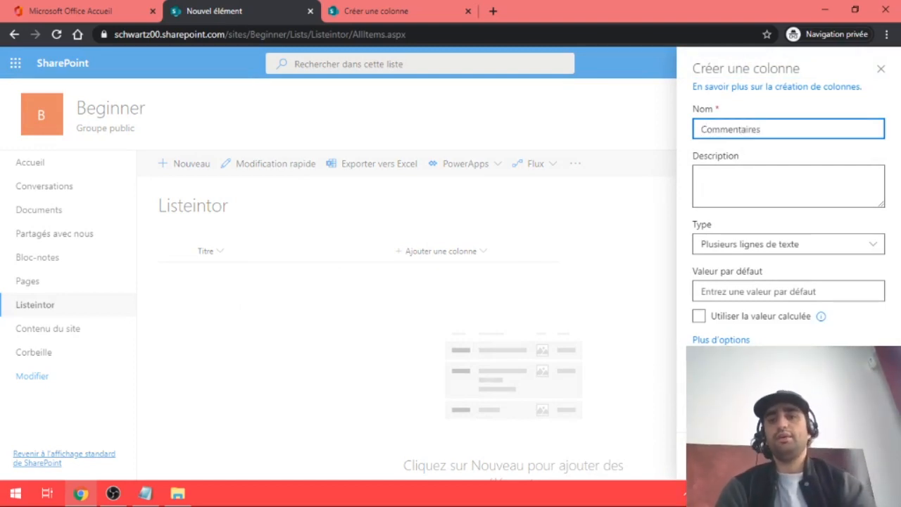
left_click(722, 453)
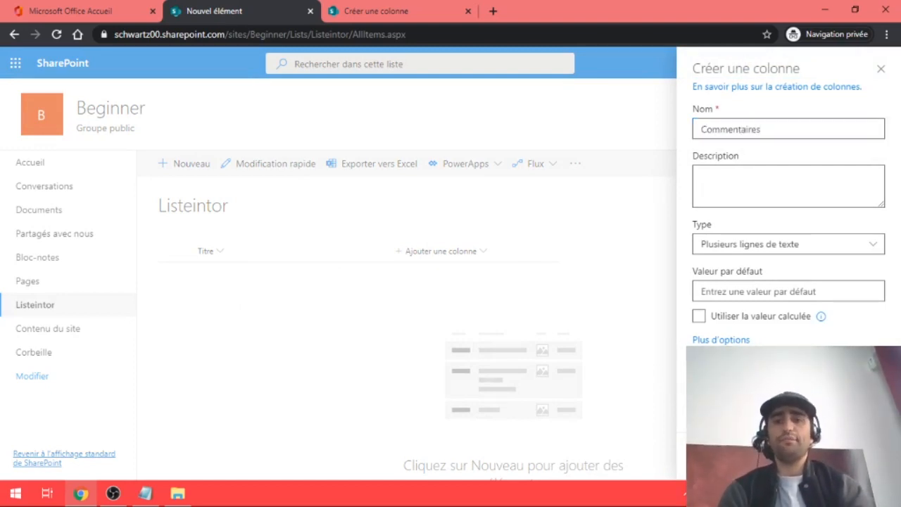
Add a column named "Nombre produits" of type Nombre to the Listeintor list
left_click(539, 259)
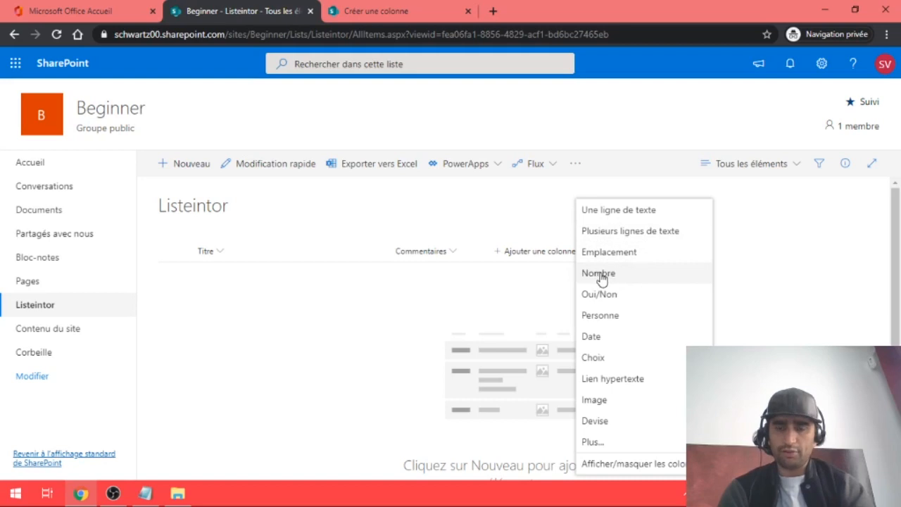
left_click(606, 281)
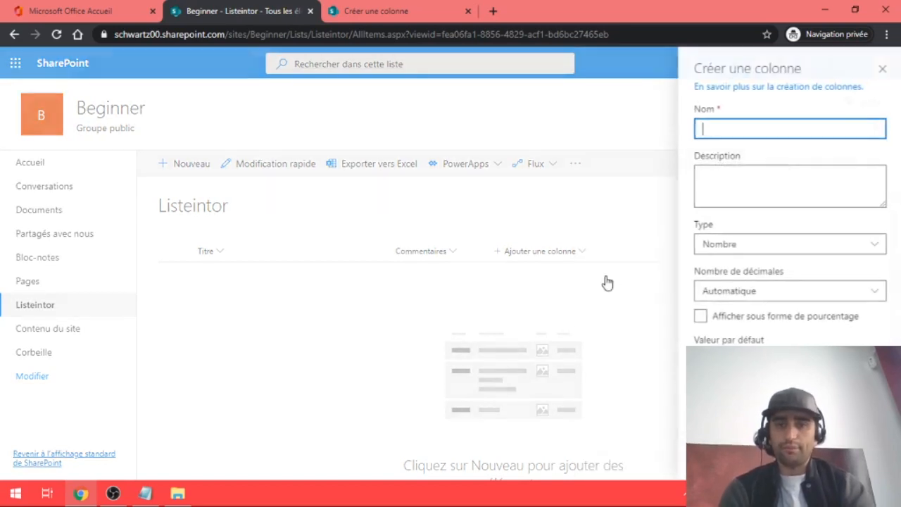
type("Nombre")
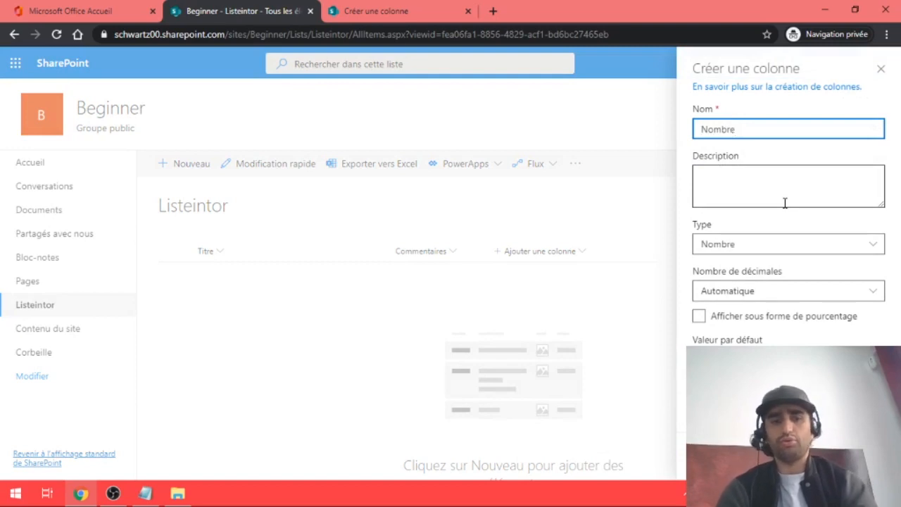
type(" produit")
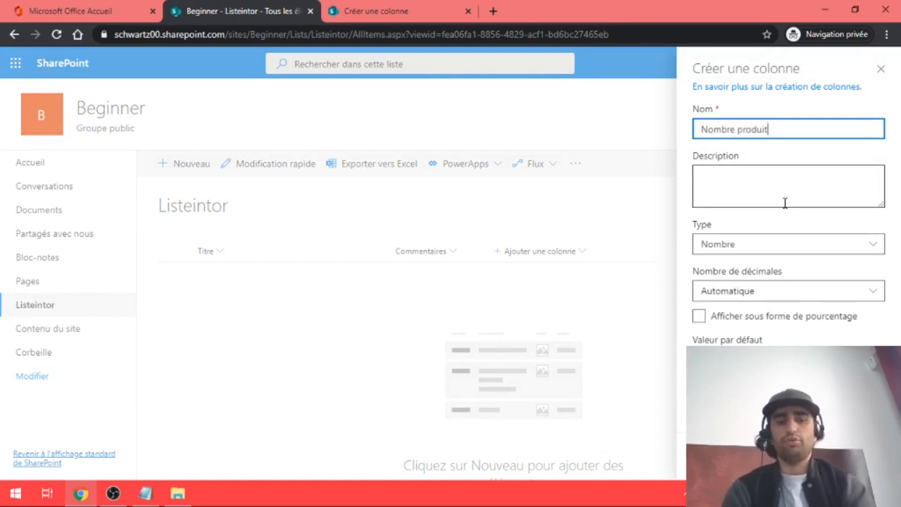
key("Left")
key("Left")
key("Left")
key("Left")
key("Left")
key("Left")
type("s")
key("BackSpace")
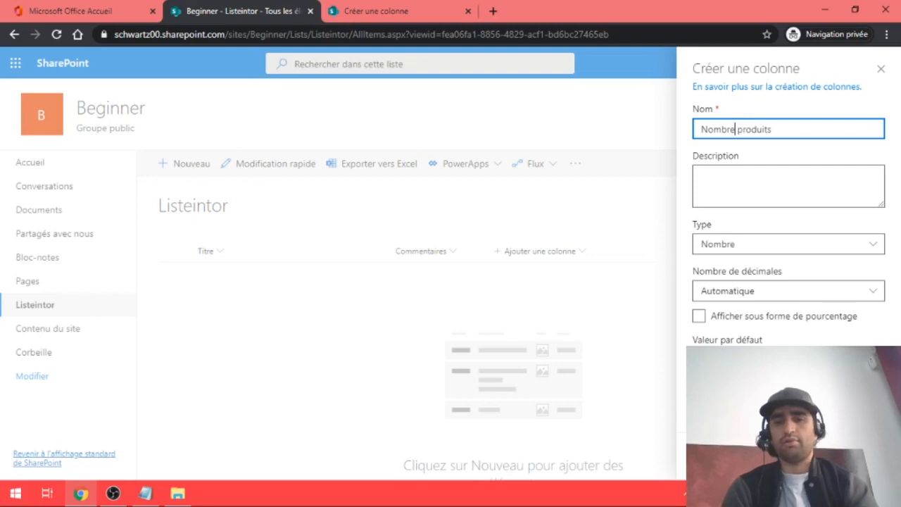
left_click(723, 456)
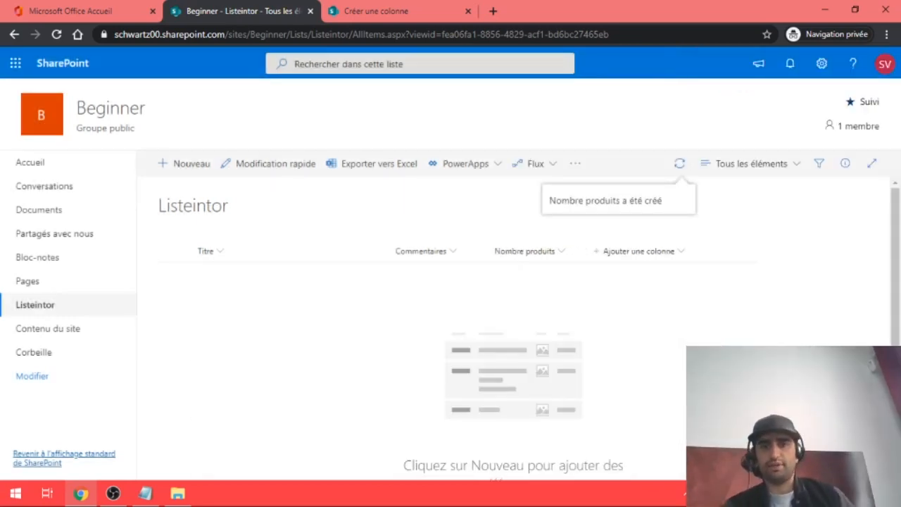
Add a column named Date of type Date et heure to the Listeintor list
left_click(630, 254)
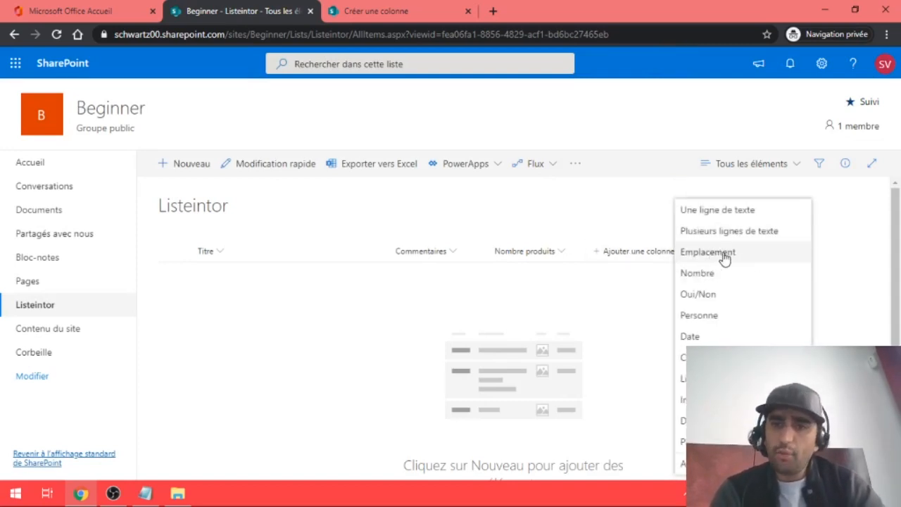
left_click(703, 337)
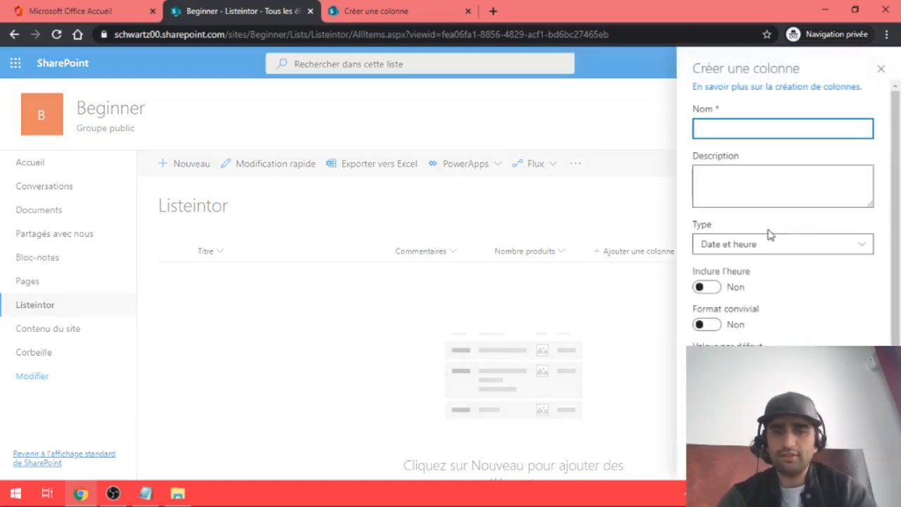
type("Date")
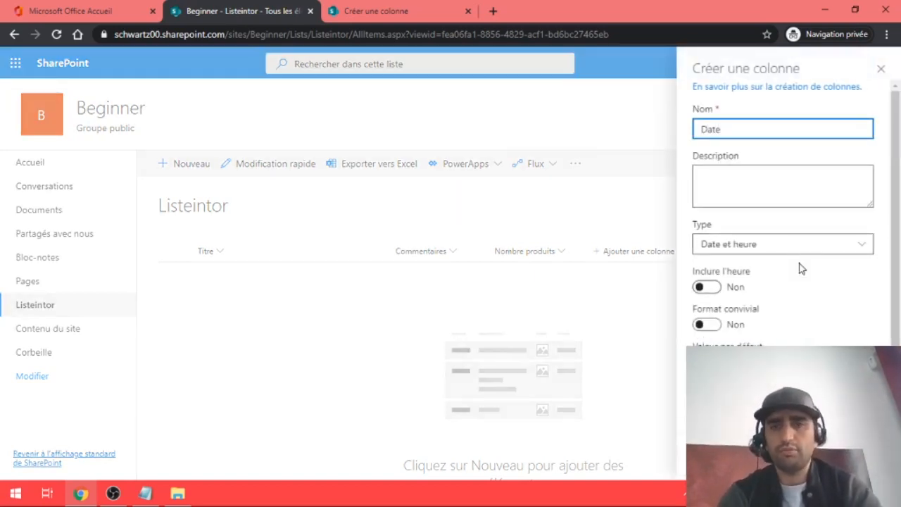
left_click(727, 455)
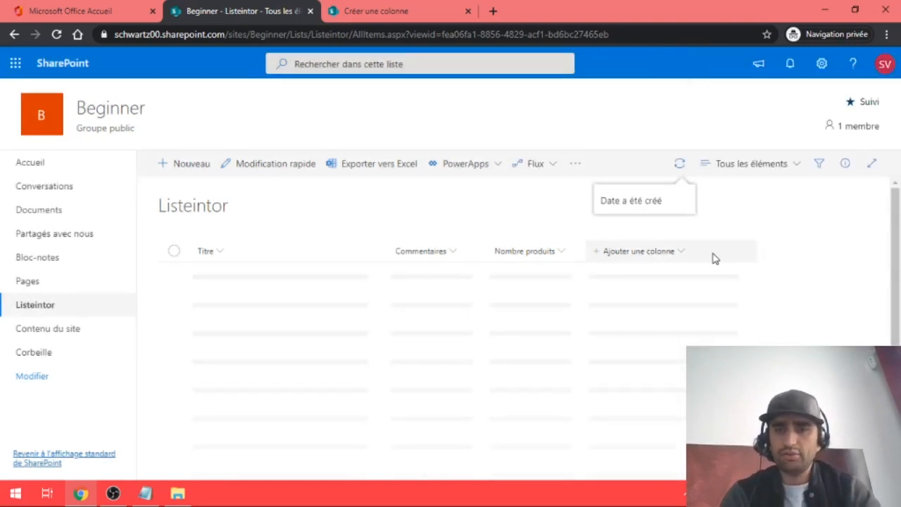
Start a new column of type Choix in the Listeintor list and name it Couleurs
left_click(765, 257)
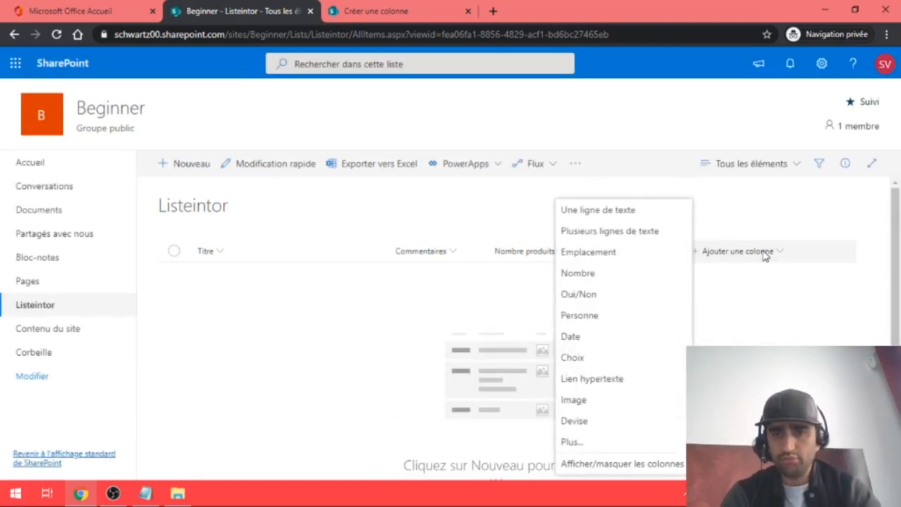
left_click(586, 360)
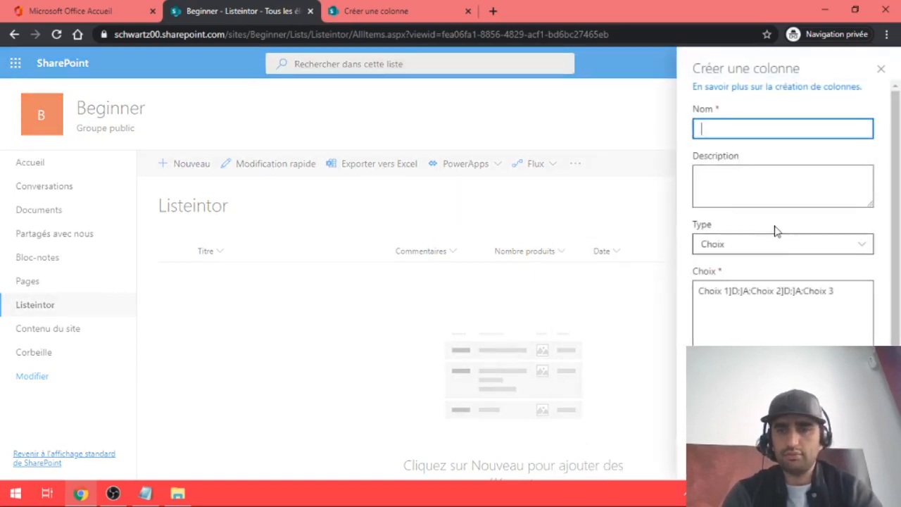
type("Choi")
key("BackSpace")
key("BackSpace")
key("BackSpace")
type("Couleur")
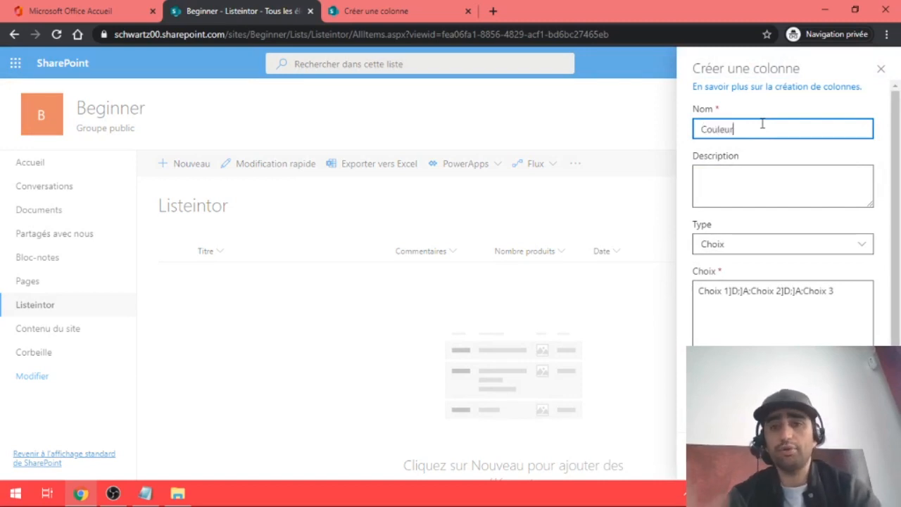
type("s")
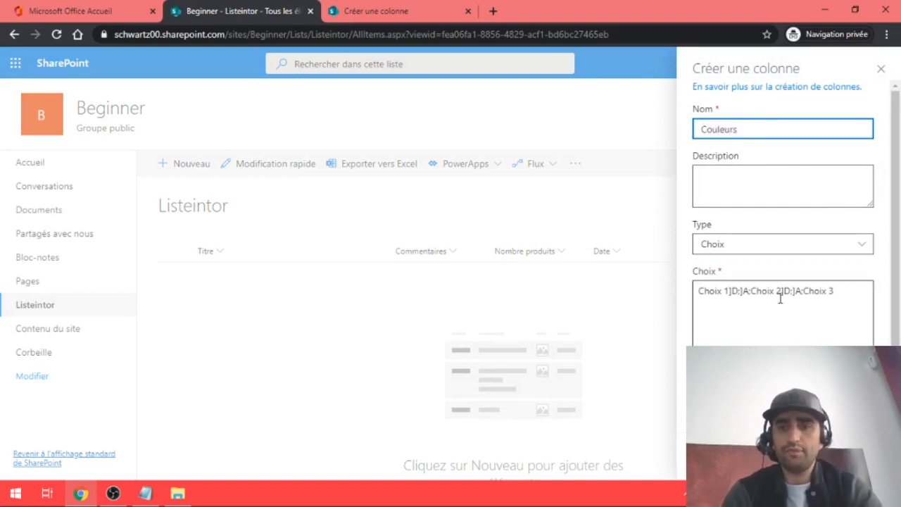
Replace the default choices of the Couleurs column with Blanc, Noir and Rose, and save the column
left_click(780, 298)
key("ctrl+a")
type("Rou")
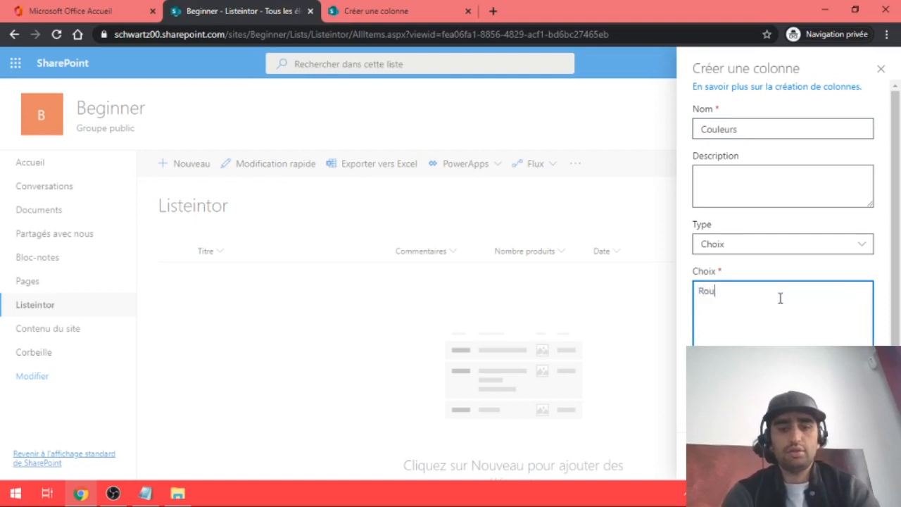
key("BackSpace")
key("BackSpace")
type("Blanc")
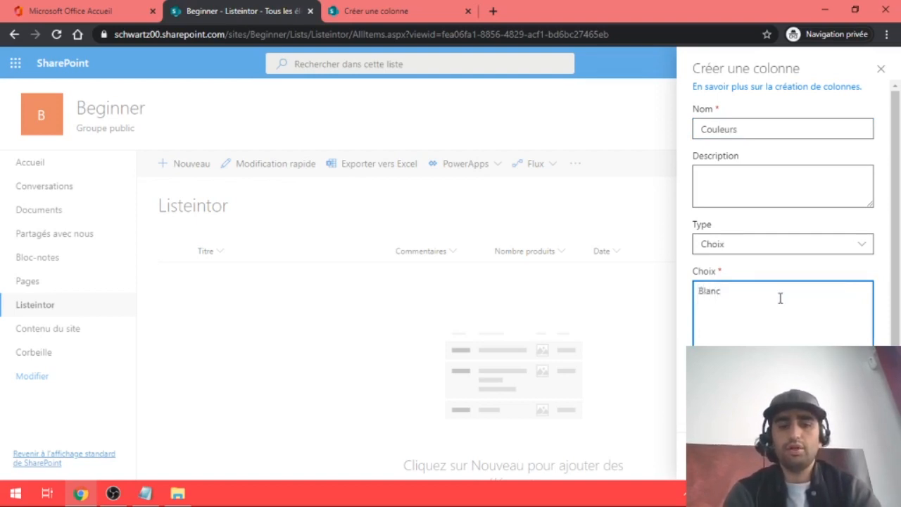
key("Return")
type("Noir ")
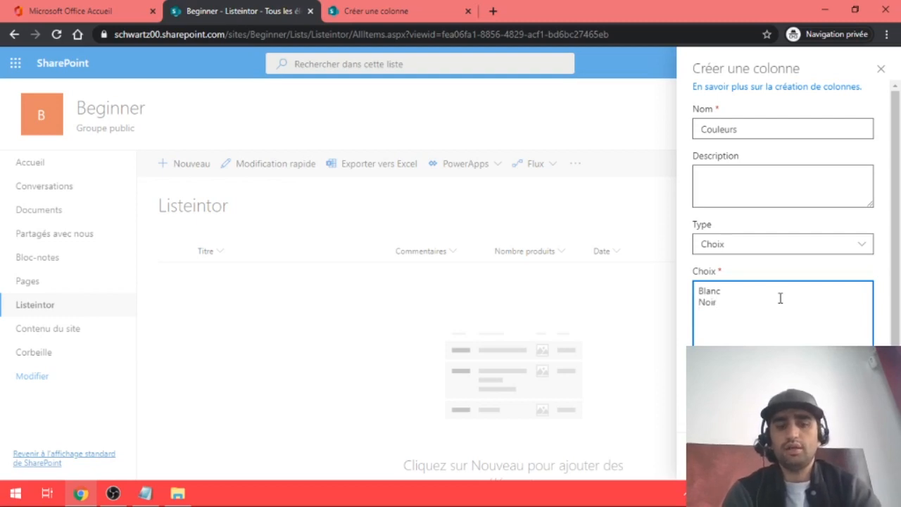
type("Rose")
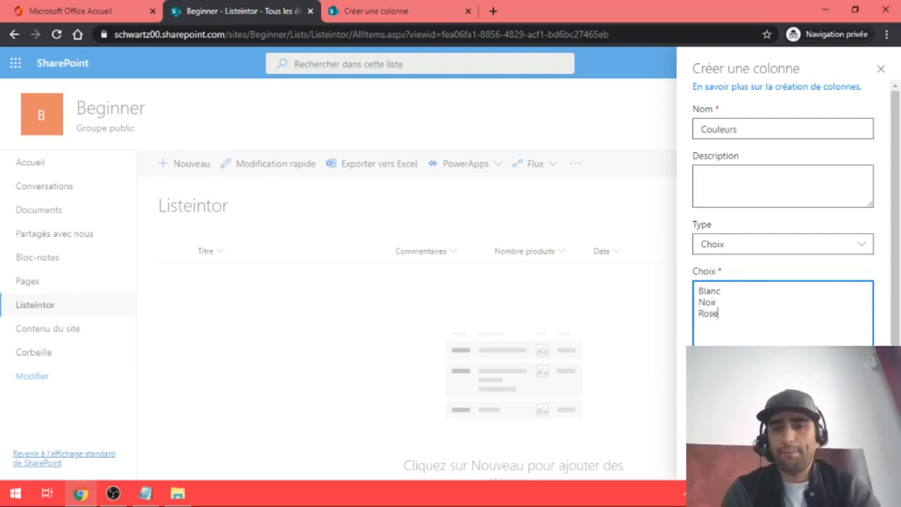
key("Tab")
left_click(723, 456)
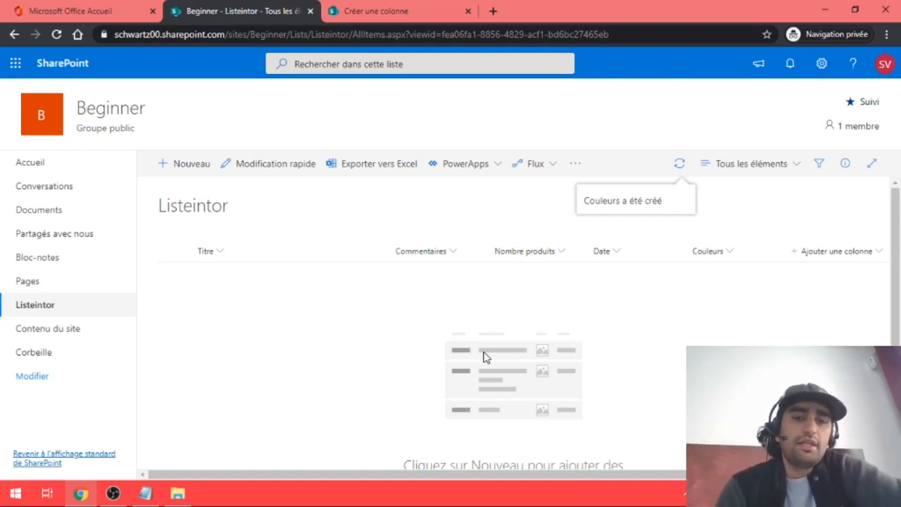
Start a new list item with the title Robe and the comment "Robe Carven"
left_click(172, 171)
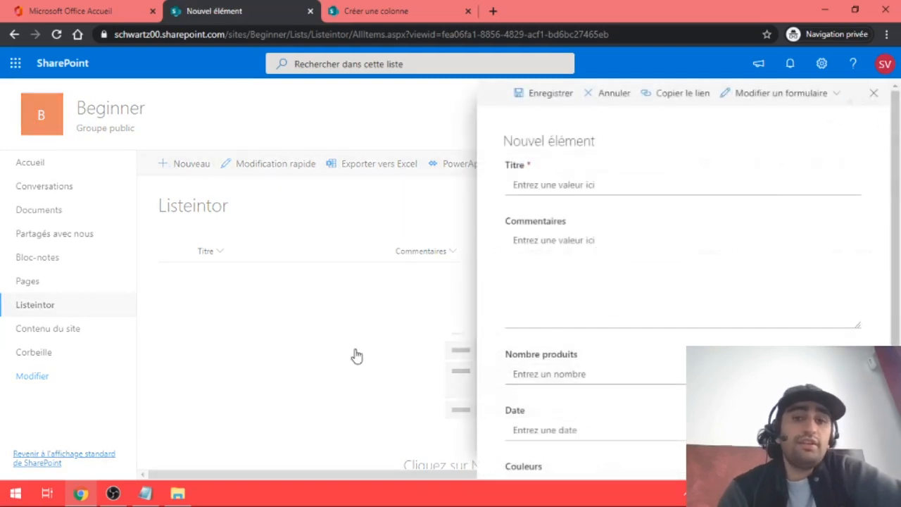
left_click(544, 179)
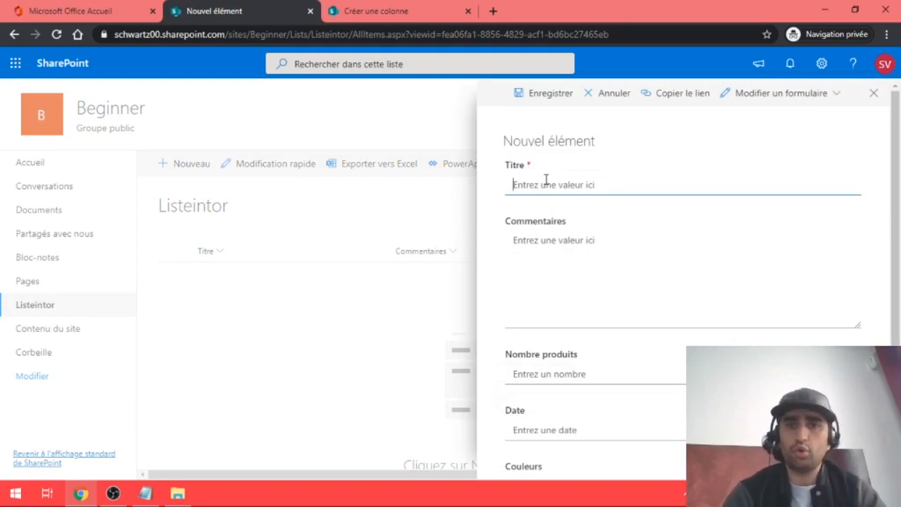
type("Robe")
key("Tab")
type("Robe")
key("BackSpace")
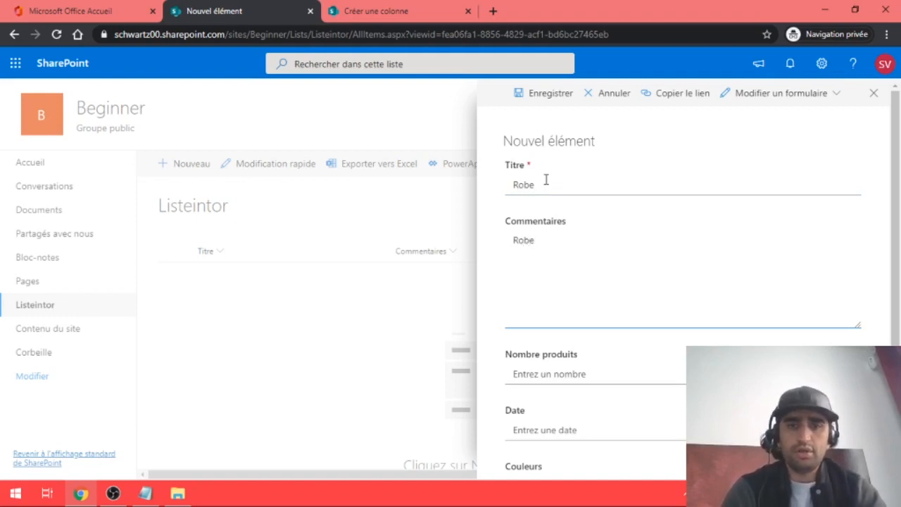
type("L")
key("BackSpace")
key("BackSpace")
type("Carven")
key("Tab")
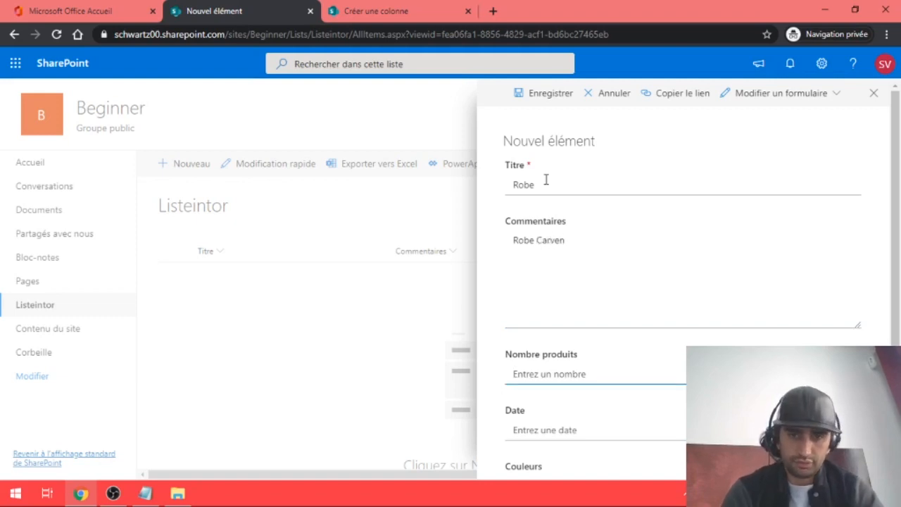
Reword the item's comment to "Produit de la marque Carven: Fabriqué en Italie"
double_click(522, 238)
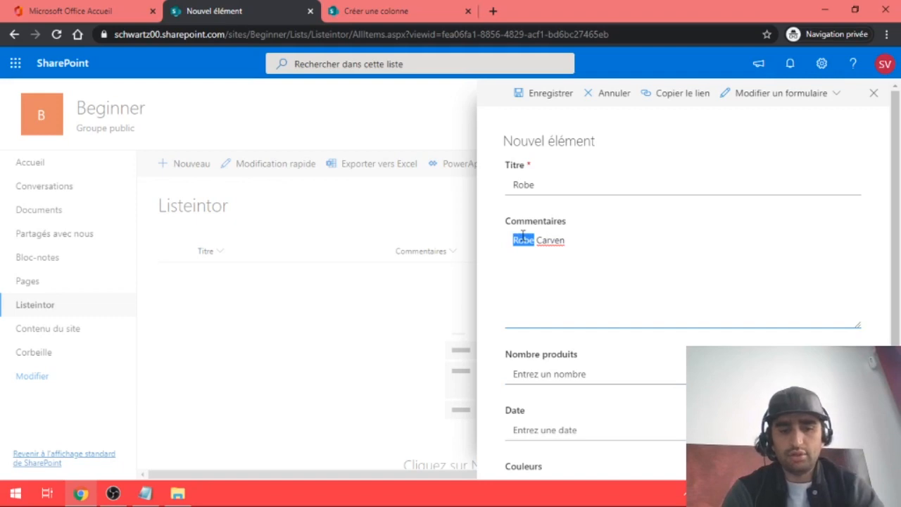
type("Produit de la")
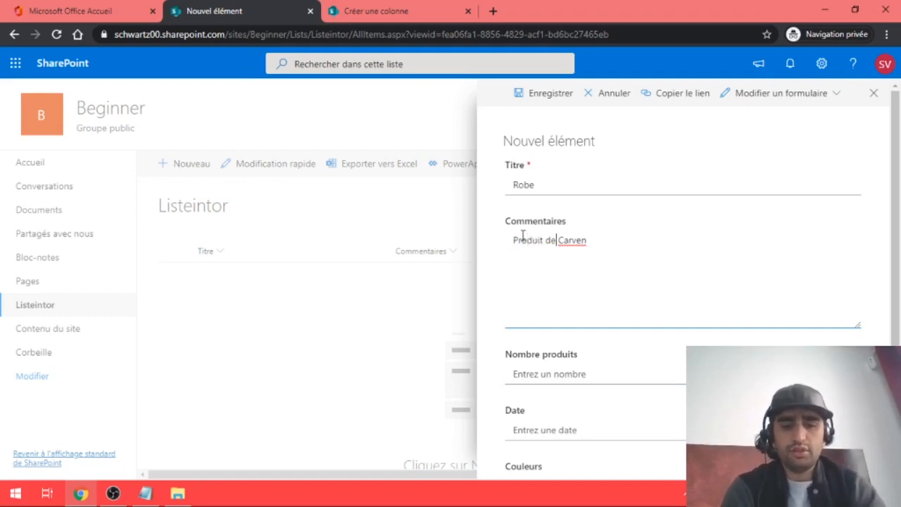
type(" marque Carv")
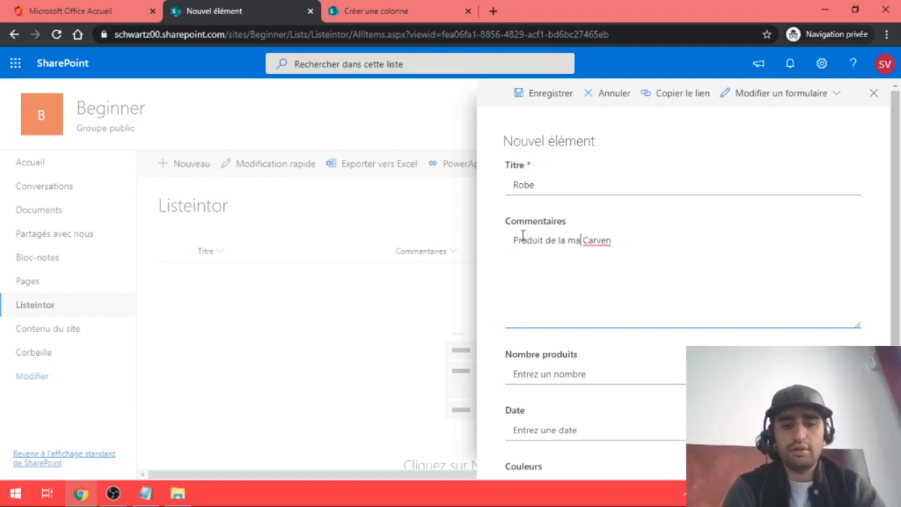
type("en")
key("Delete")
key("Delete")
key("Delete")
key("Delete")
key("Delete")
key("Delete")
key("Delete")
type(": ")
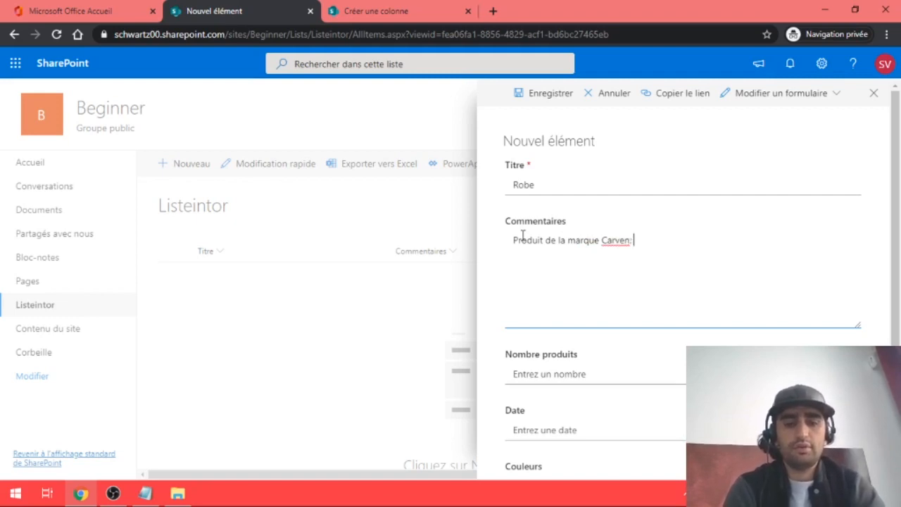
type("Fabriqué en Italie")
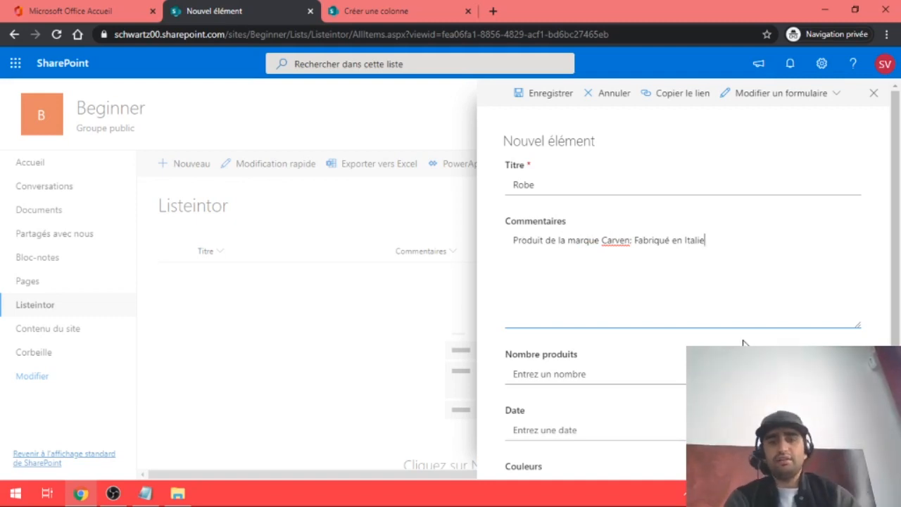
Complete the Robe item with Nombre produits 5, Date 17/04/2020 and Couleurs Noir, and save it
scroll(742, 342, "down", 2)
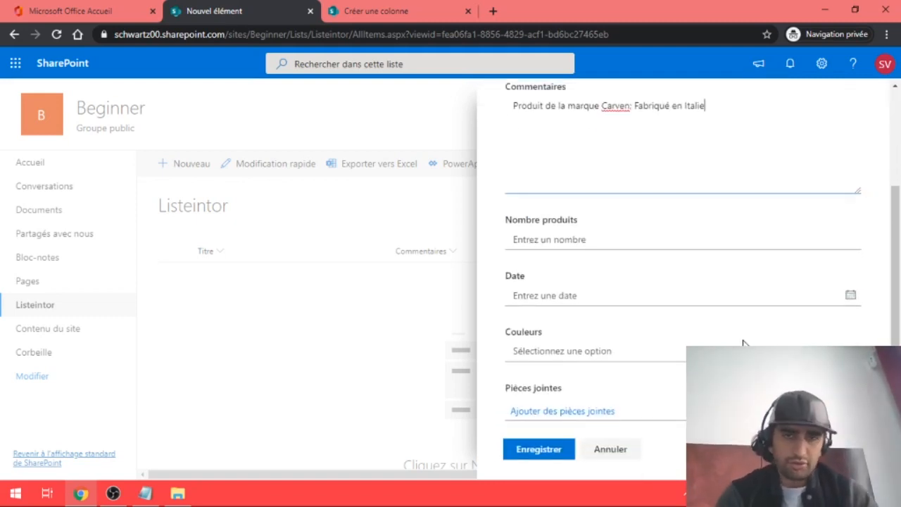
left_click(600, 233)
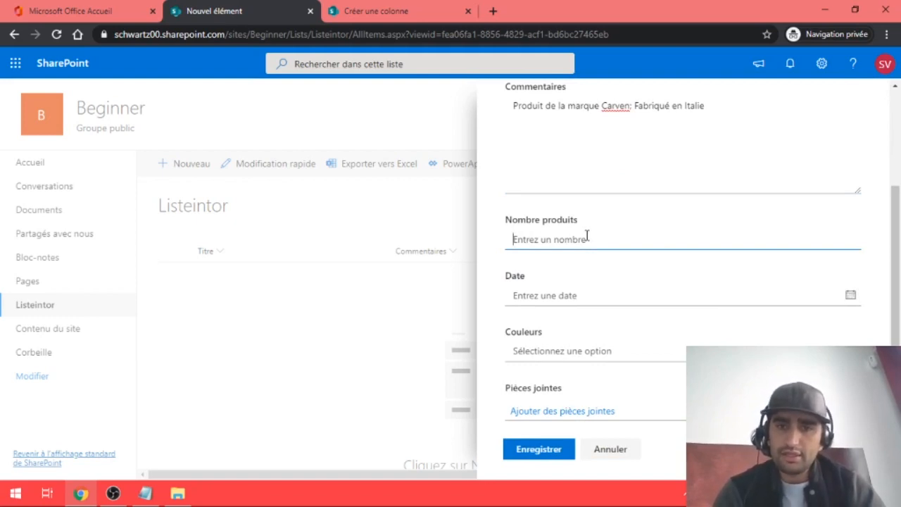
type("5")
key("Tab")
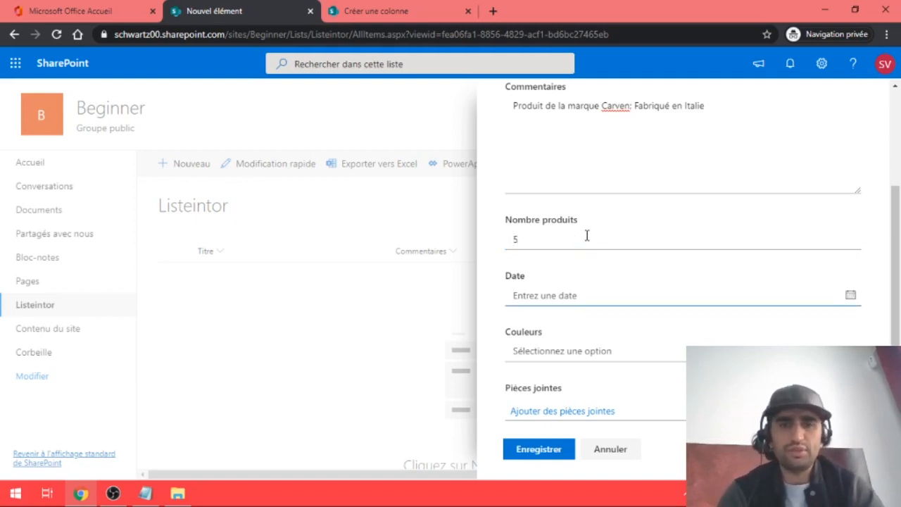
left_click(850, 296)
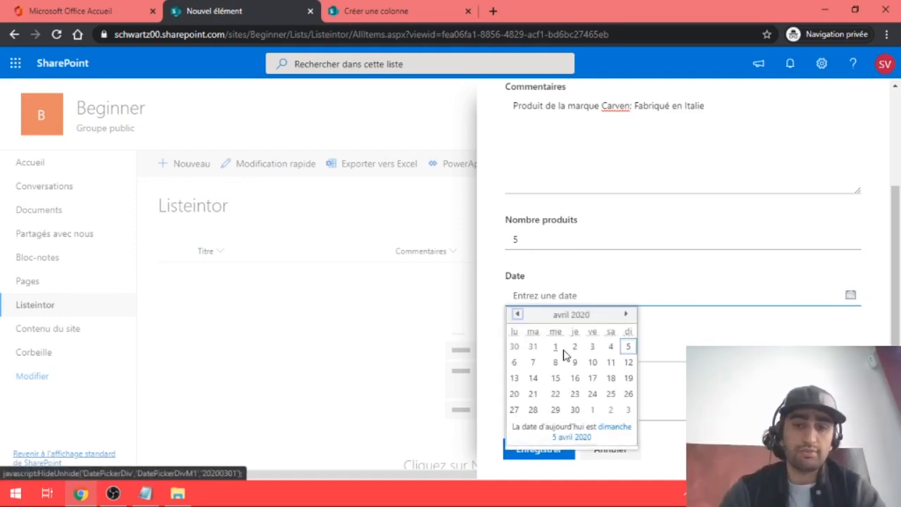
left_click(591, 379)
left_click(577, 350)
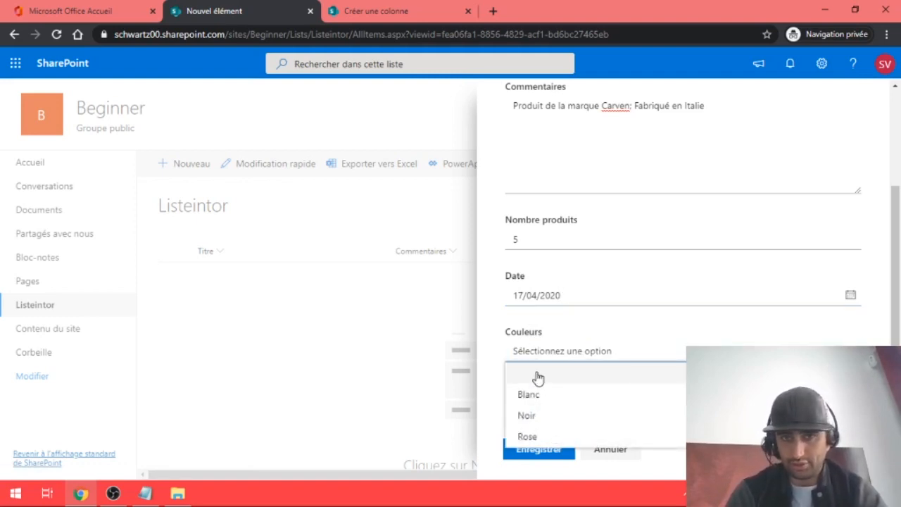
left_click(530, 418)
left_click(553, 454)
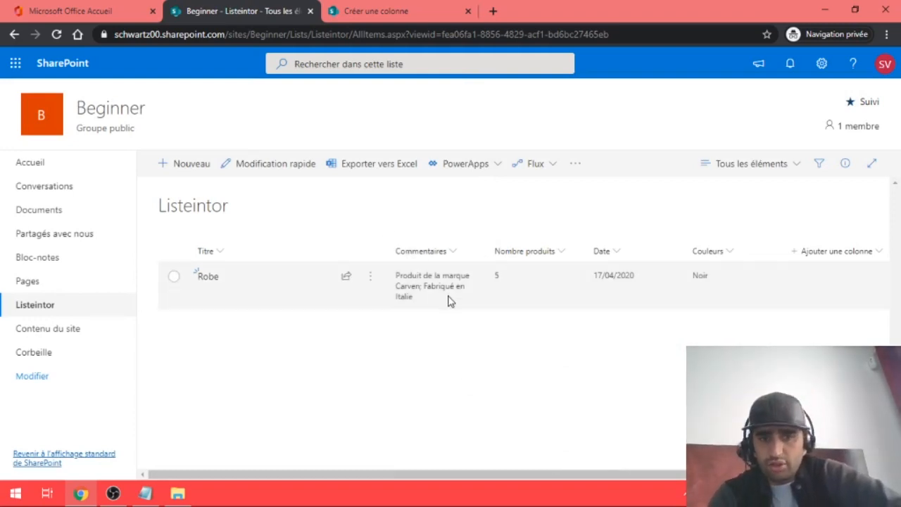
Change the Couleurs value of the Robe item to Rose in quick edit mode and exit quick editing
scroll(450, 301, "right", 1)
scroll(450, 301, "right", 2)
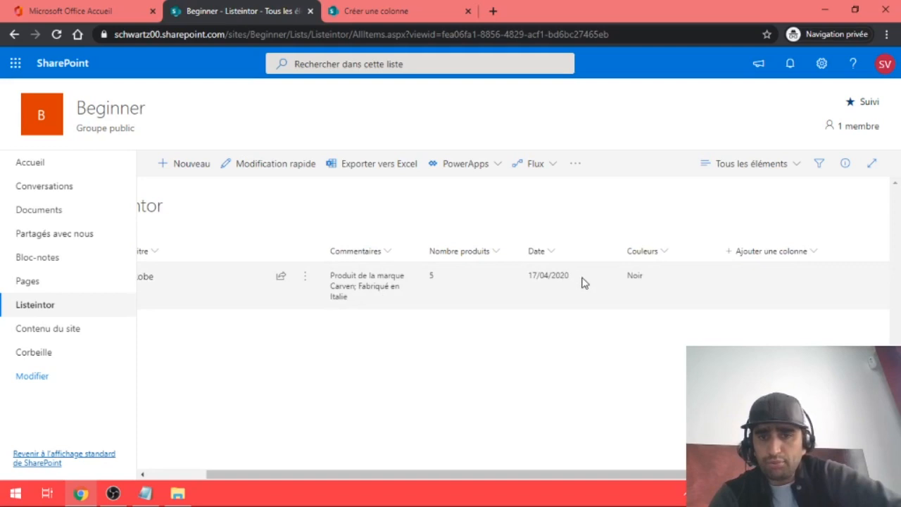
scroll(587, 323, "left", 3)
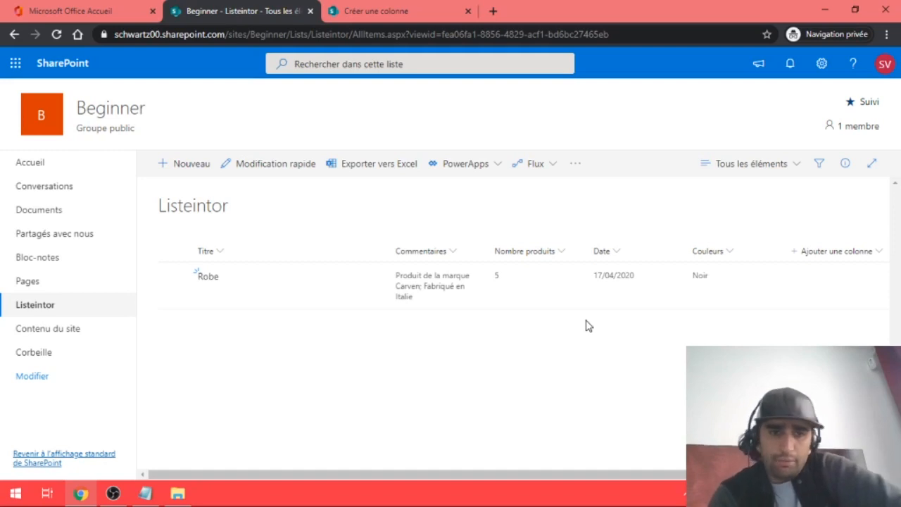
left_click(255, 165)
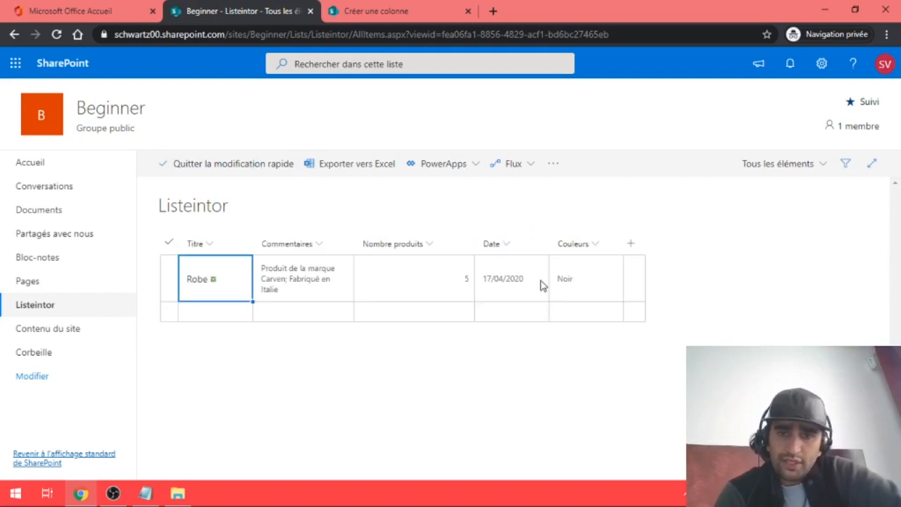
left_click(573, 287)
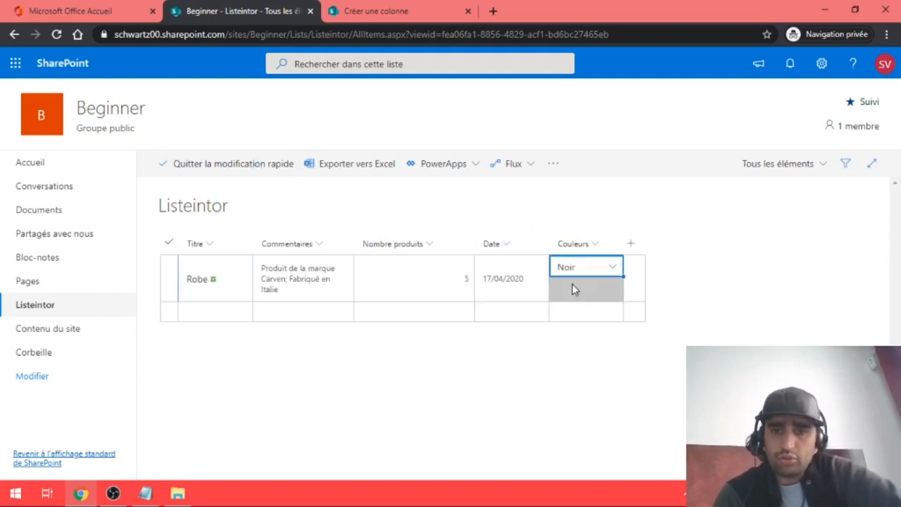
left_click(613, 273)
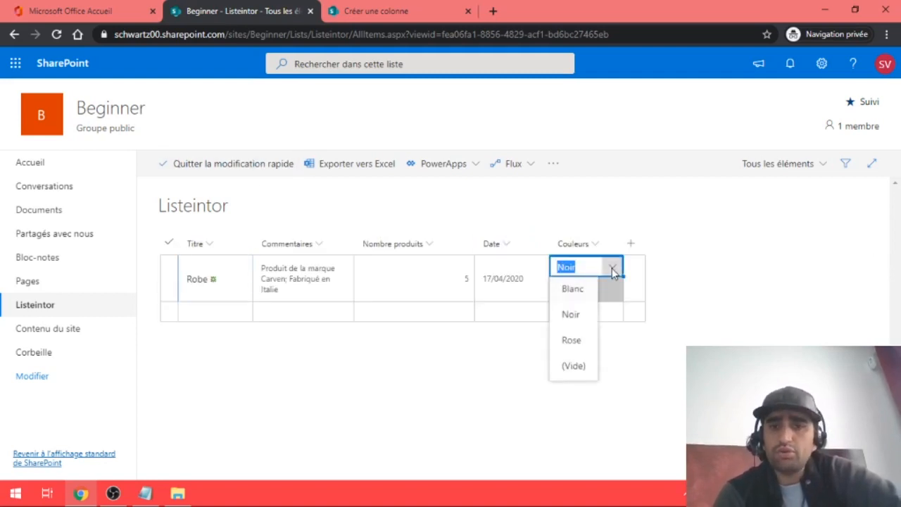
left_click(570, 341)
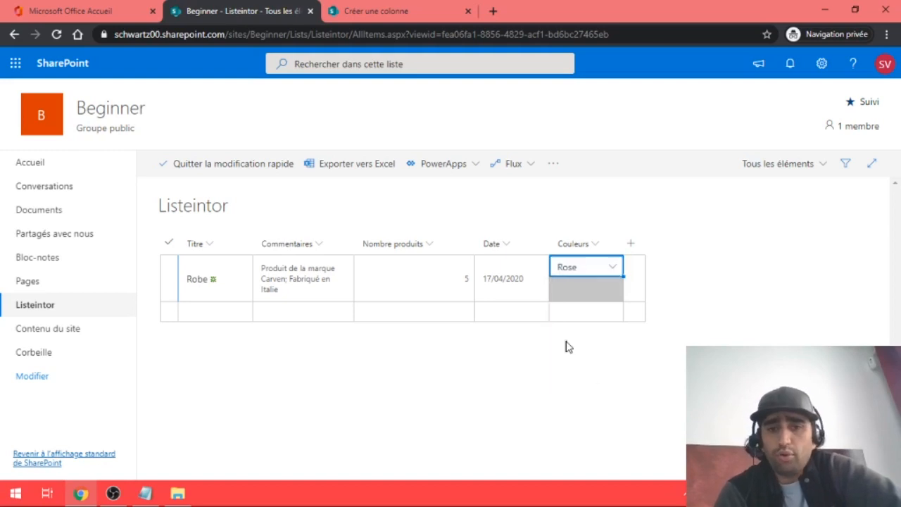
left_click(203, 169)
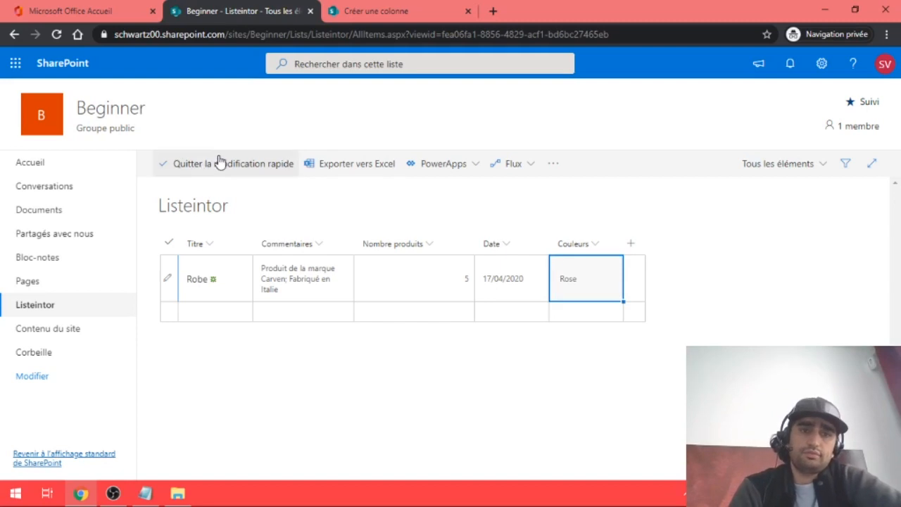
Leave quick edit mode and review the PowerApps, Flux and alert options available for the Listeintor list
left_click(220, 161)
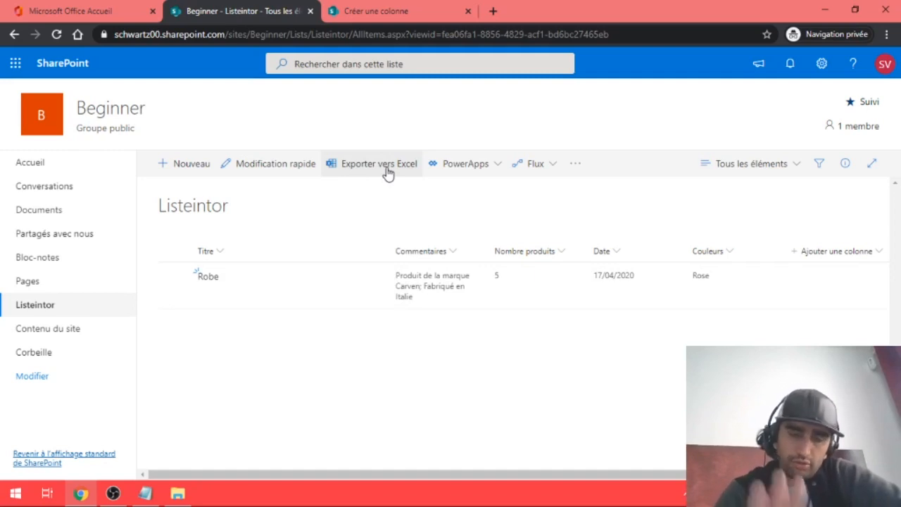
left_click(495, 167)
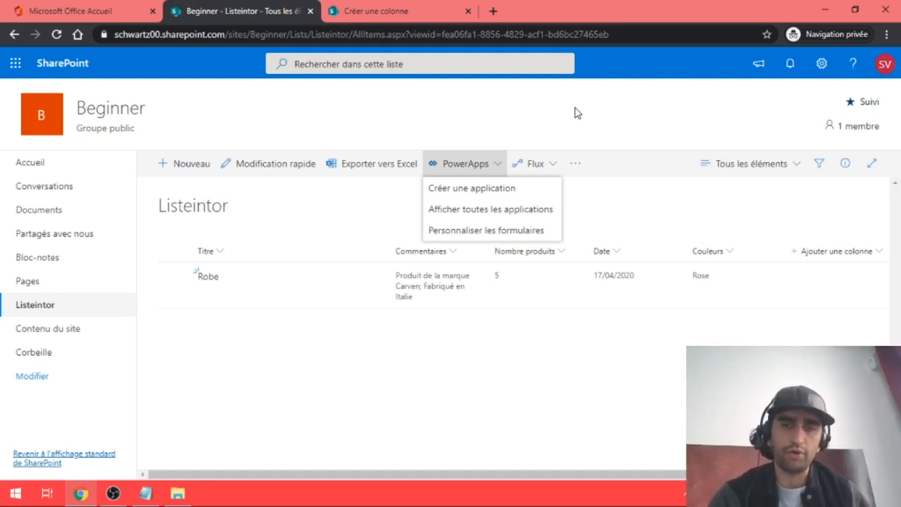
left_click(555, 169)
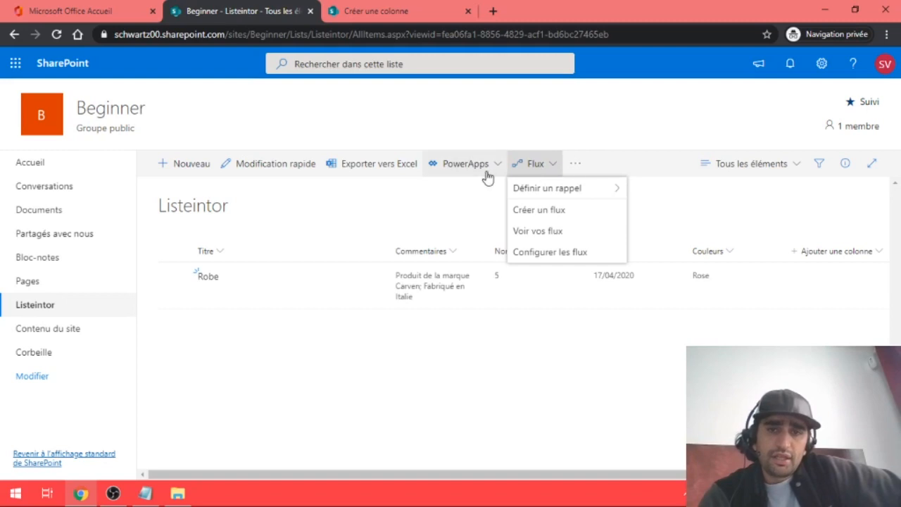
left_click(577, 166)
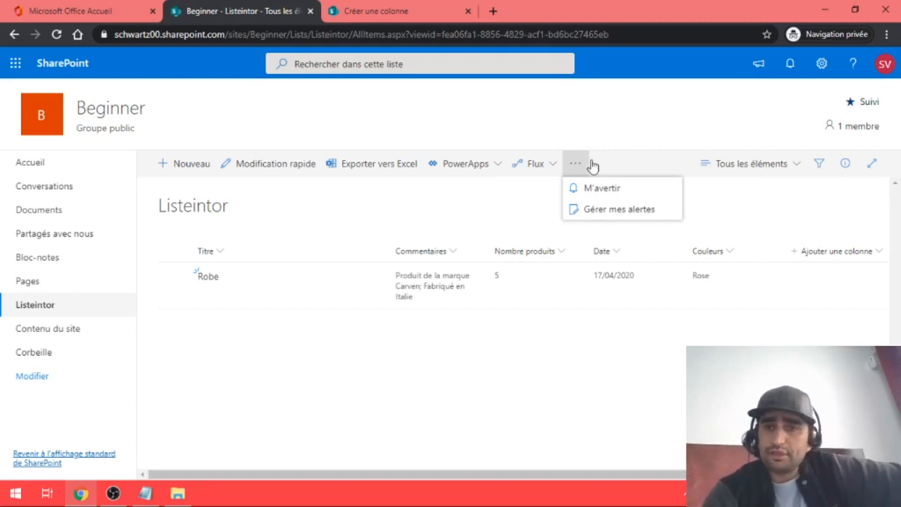
Switch the list's display from the standard layout to Liste compacte
left_click(761, 169)
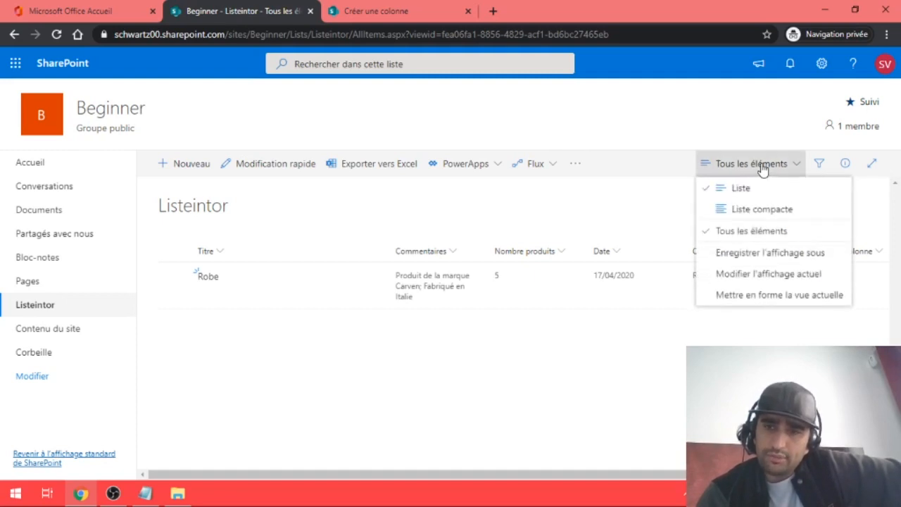
left_click(753, 211)
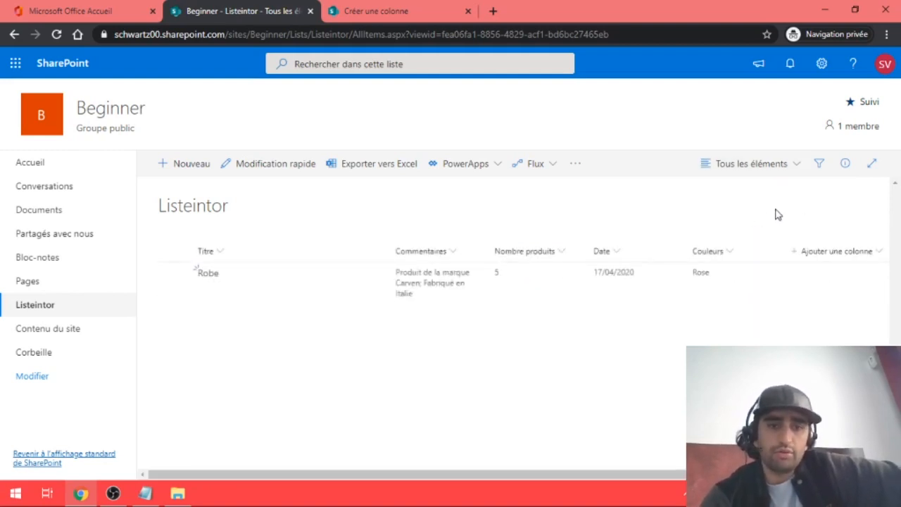
Review the list's view options and filters, and show its details with the recent activity
left_click(785, 166)
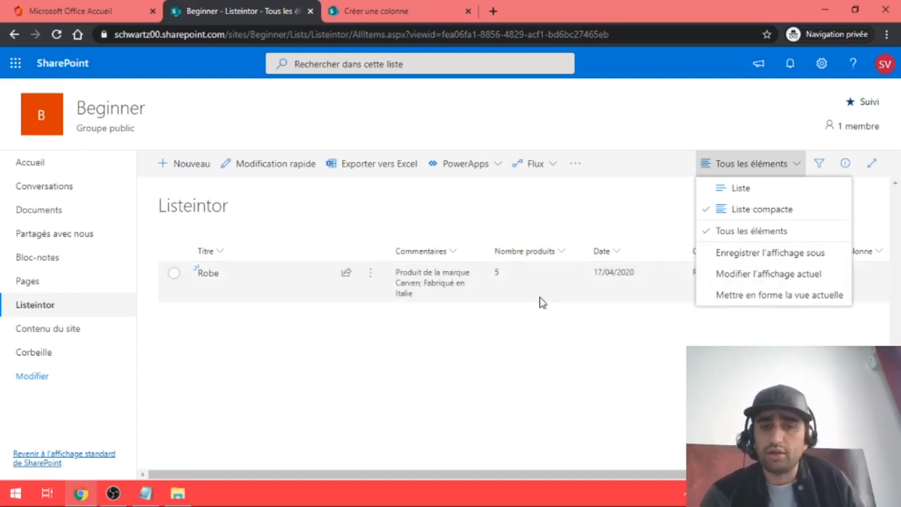
left_click(817, 165)
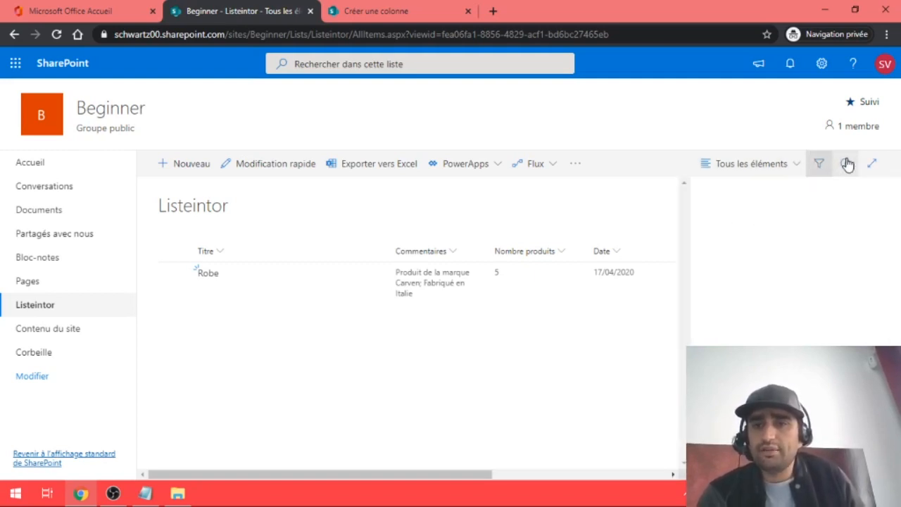
left_click(846, 164)
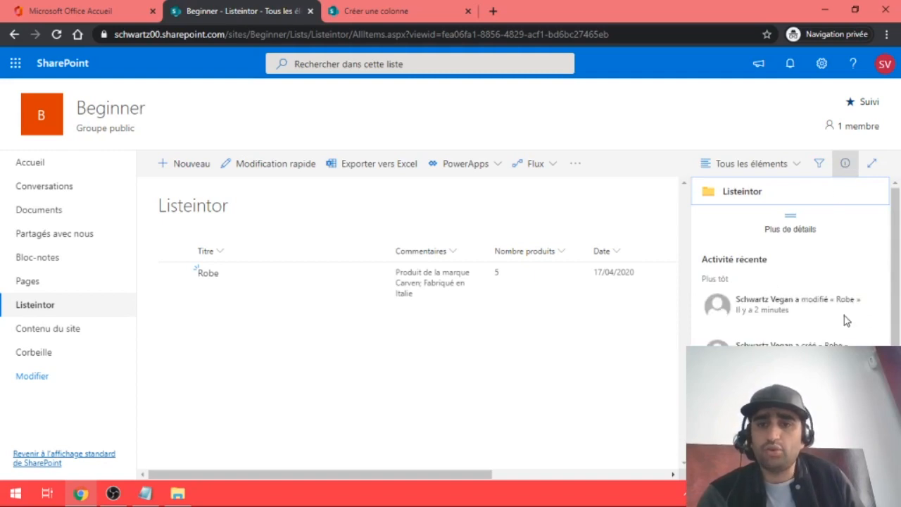
Open Paramètres de la liste for Listeintor in a separate browser page and close the leftover Créer une colonne page
left_click(821, 64)
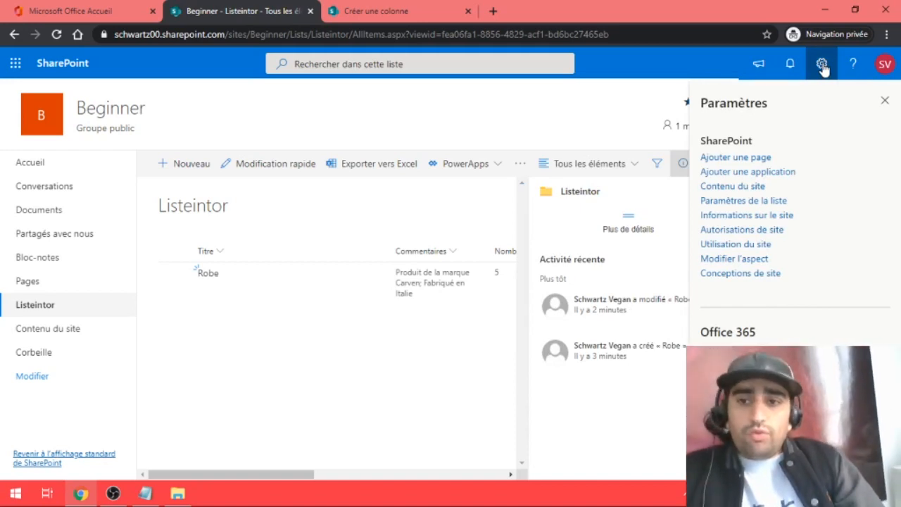
left_click(767, 206)
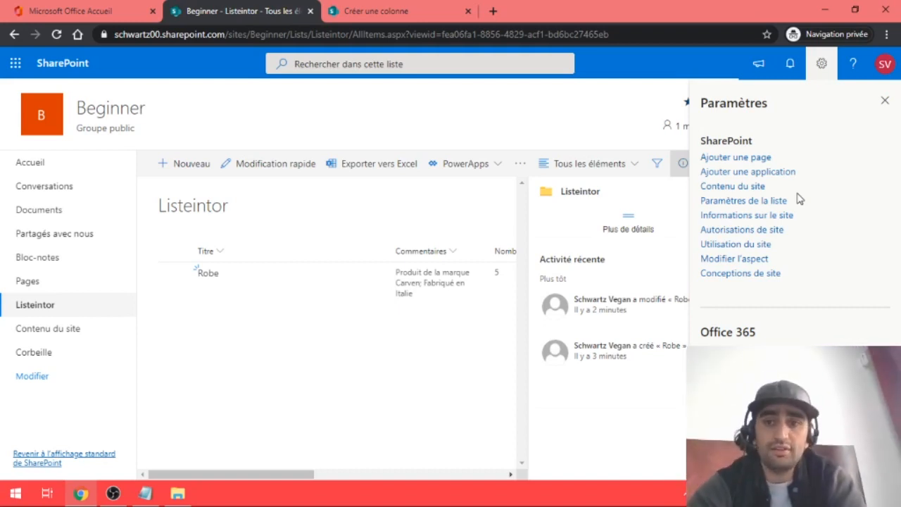
right_click(762, 204)
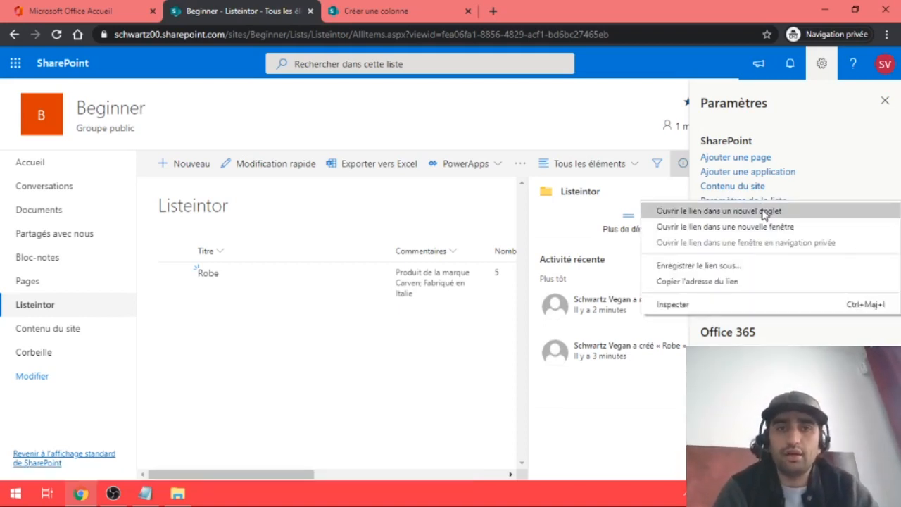
left_click(768, 209)
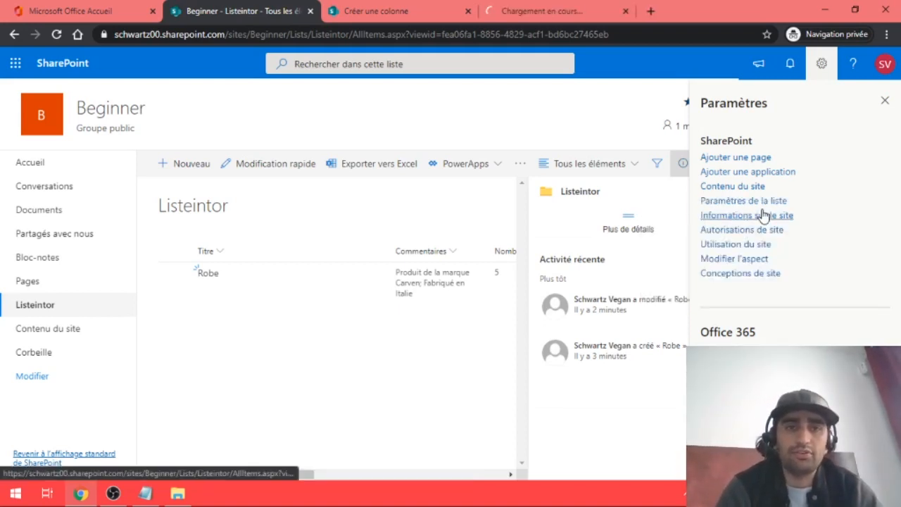
left_click(466, 12)
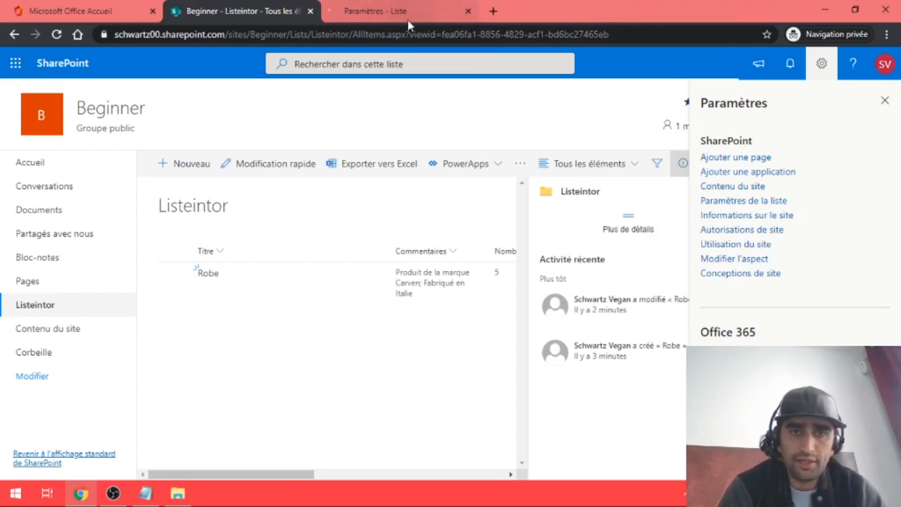
left_click(406, 9)
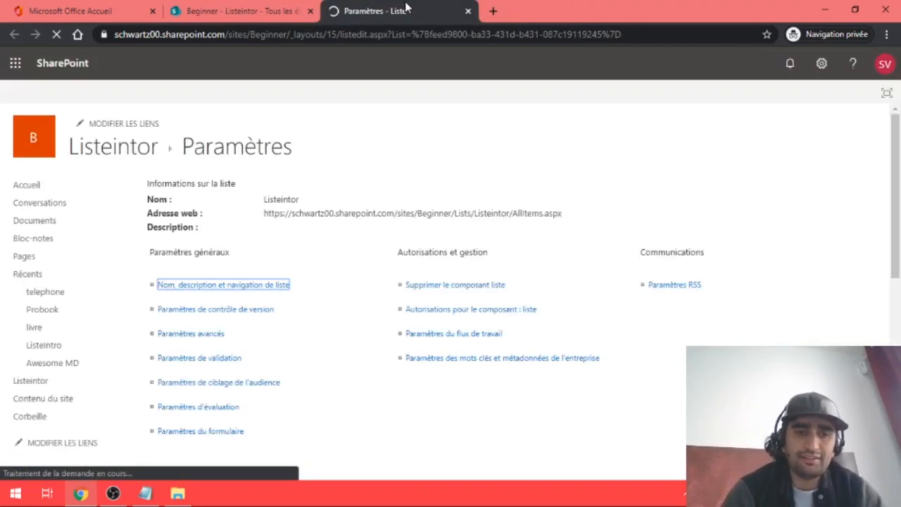